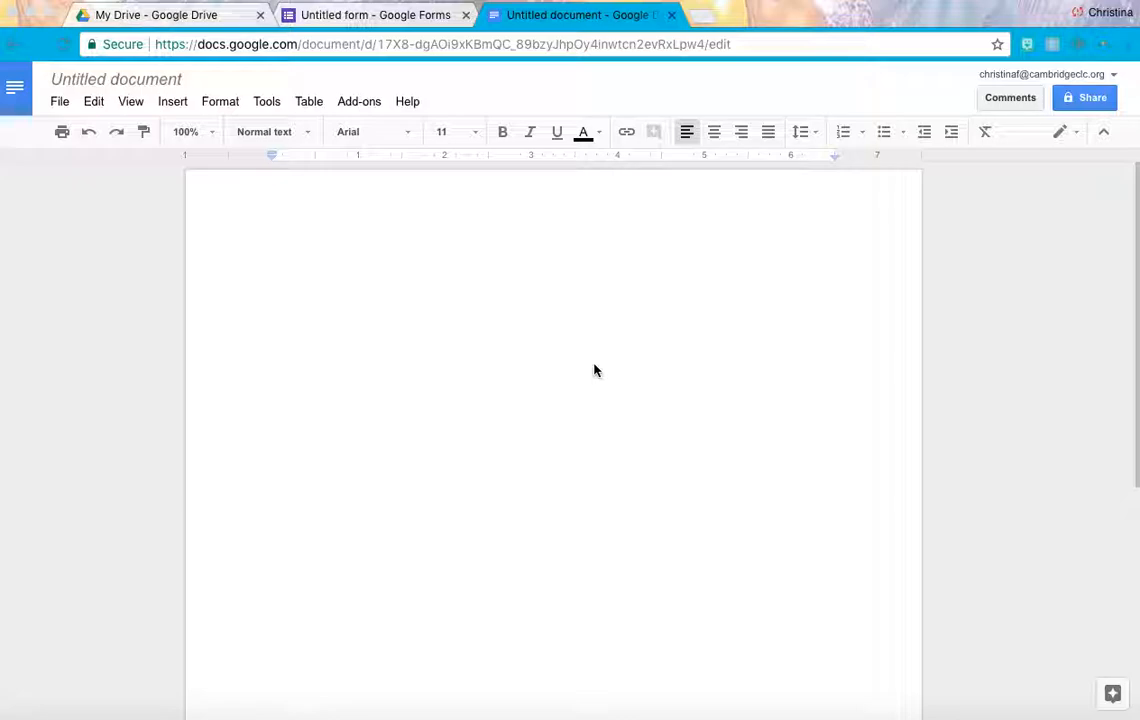
Type four lines: the author's name, 'I work at CLC.', 'I am a teacher.', 'I'm from Massachusetts.'.
left_click(430, 291)
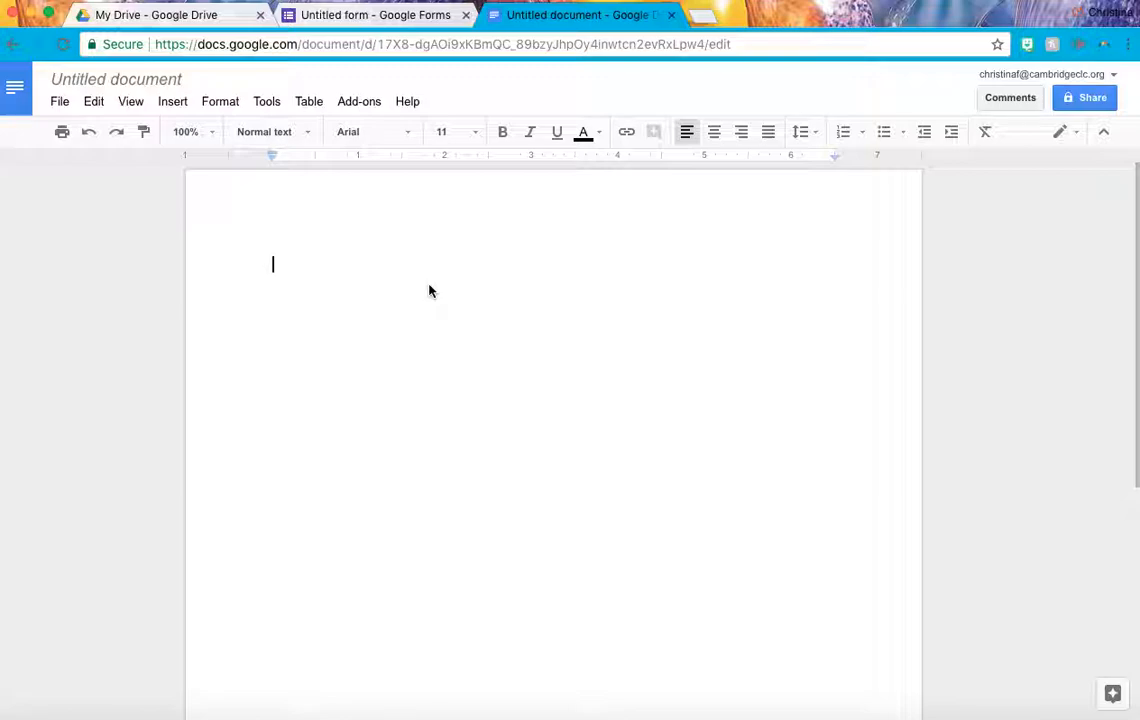
type("My name ")
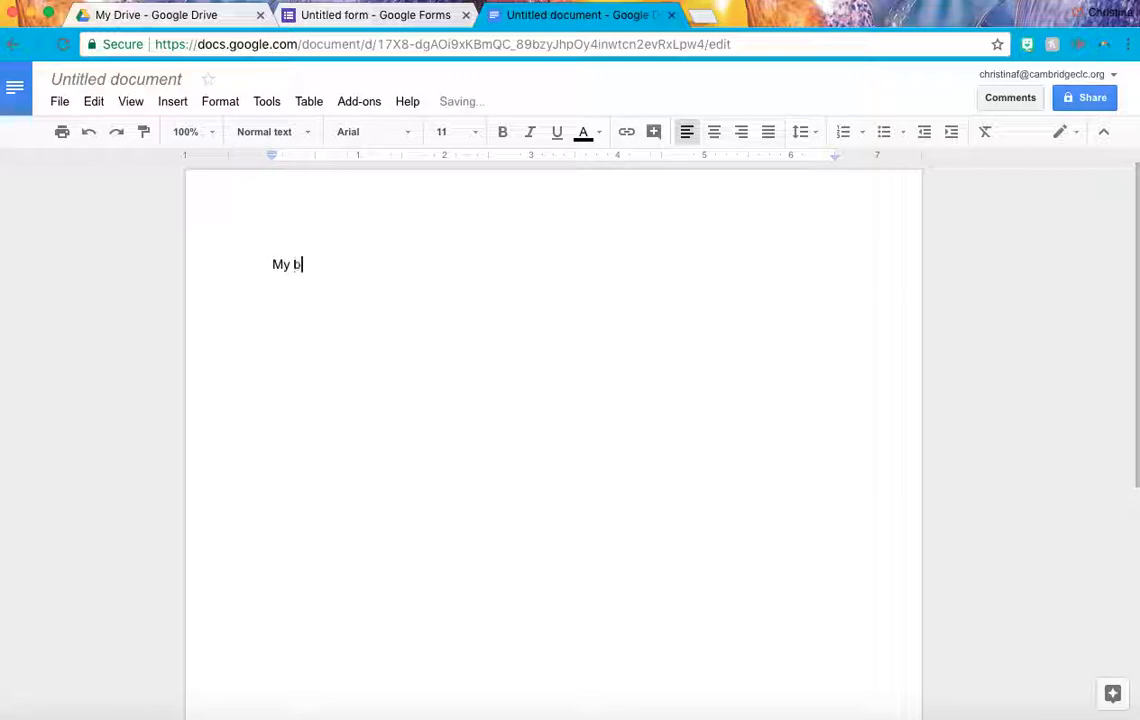
type("is Tina.")
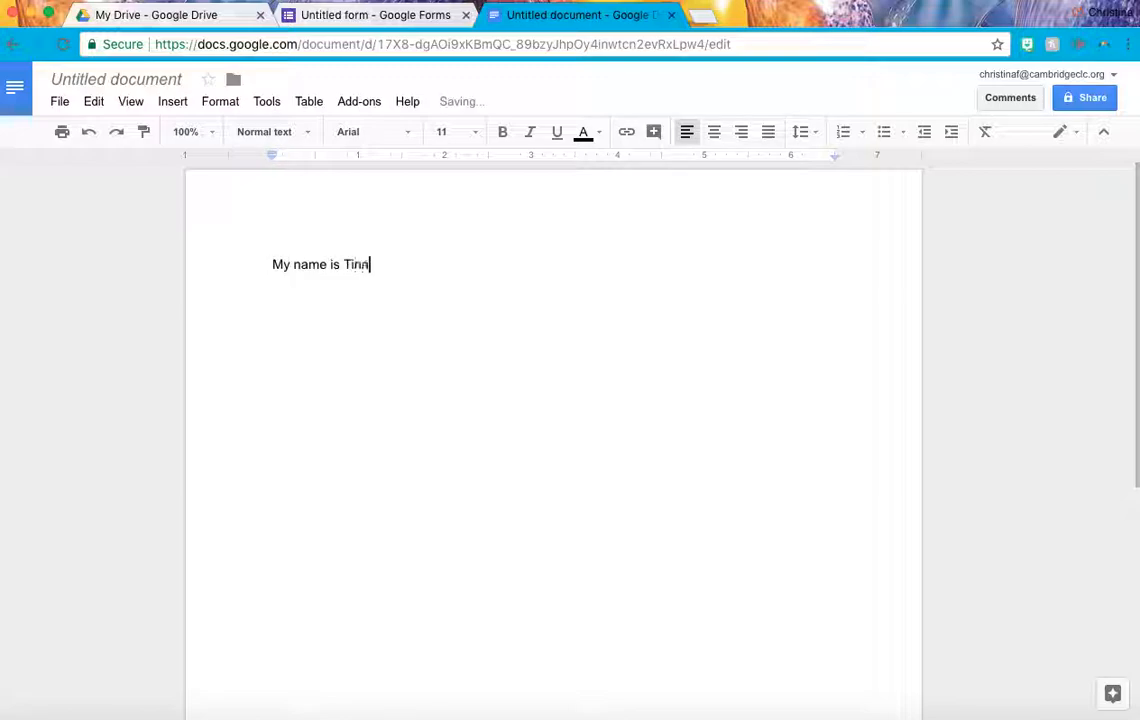
key("Return")
key("Return")
type("I work at G")
type("LC.")
key("Return")
key("Return")
type("I am a ")
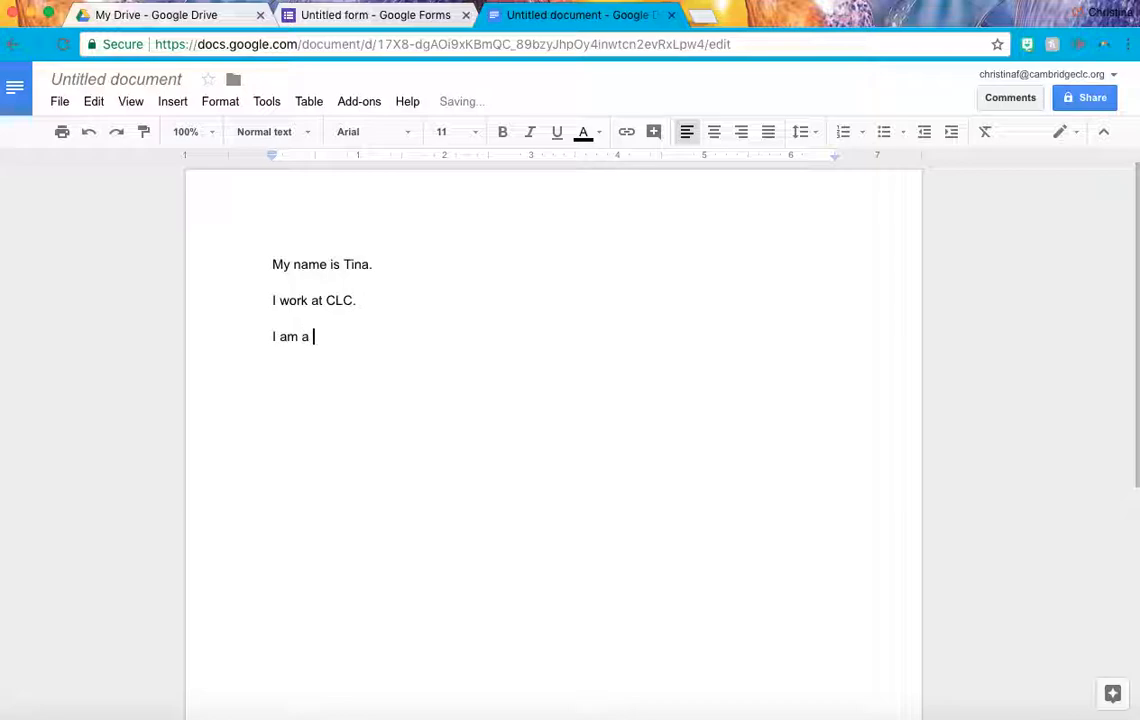
type("teacher.")
key("Return")
key("Return")
type("I")
key("BackSpace")
type("'m from Massac")
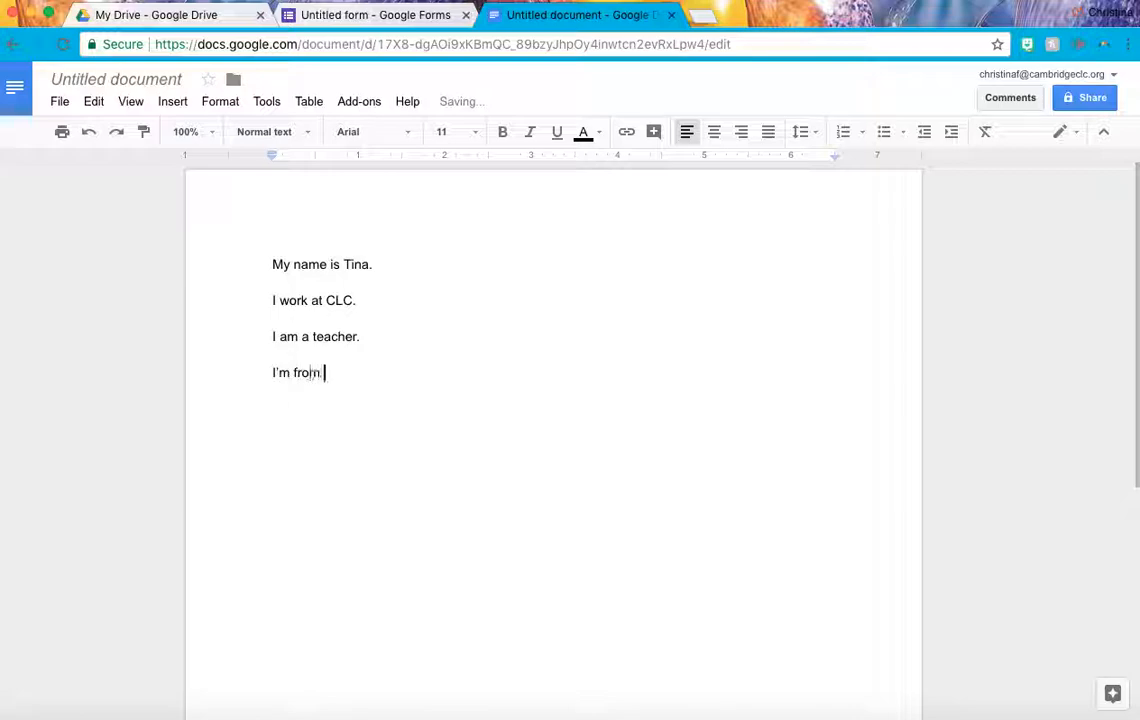
type("husetts.")
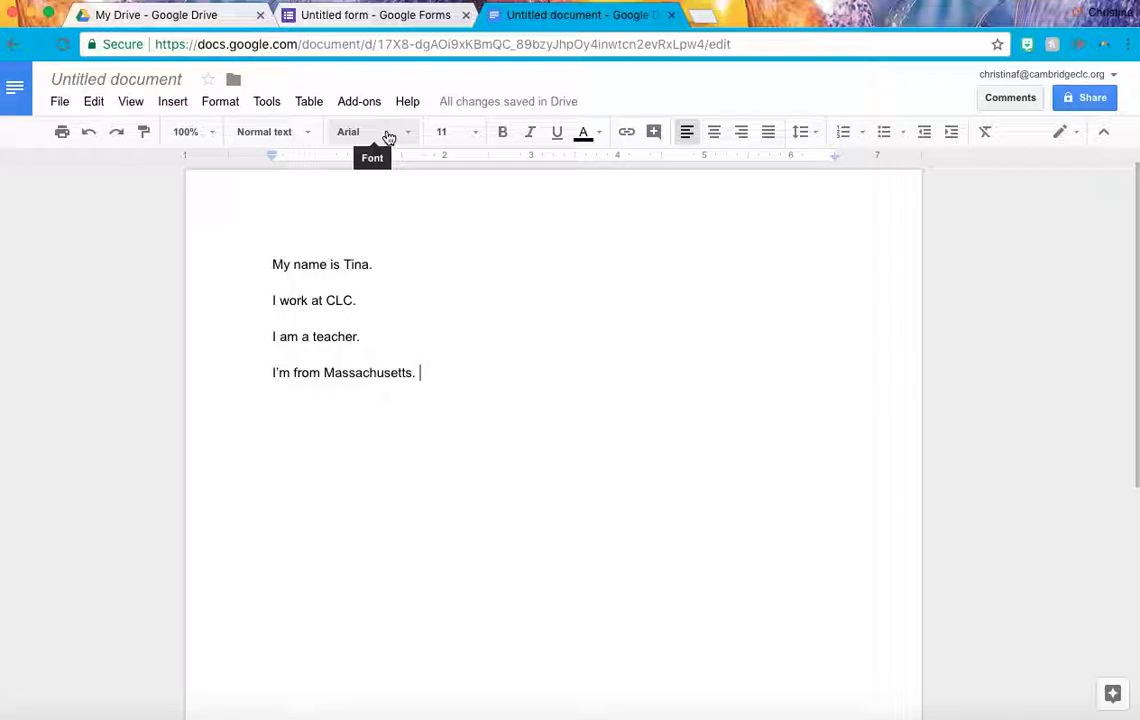
Change the first sentence, the name line, to the Impact font.
left_click(271, 262)
left_click_drag(271, 262, 386, 274)
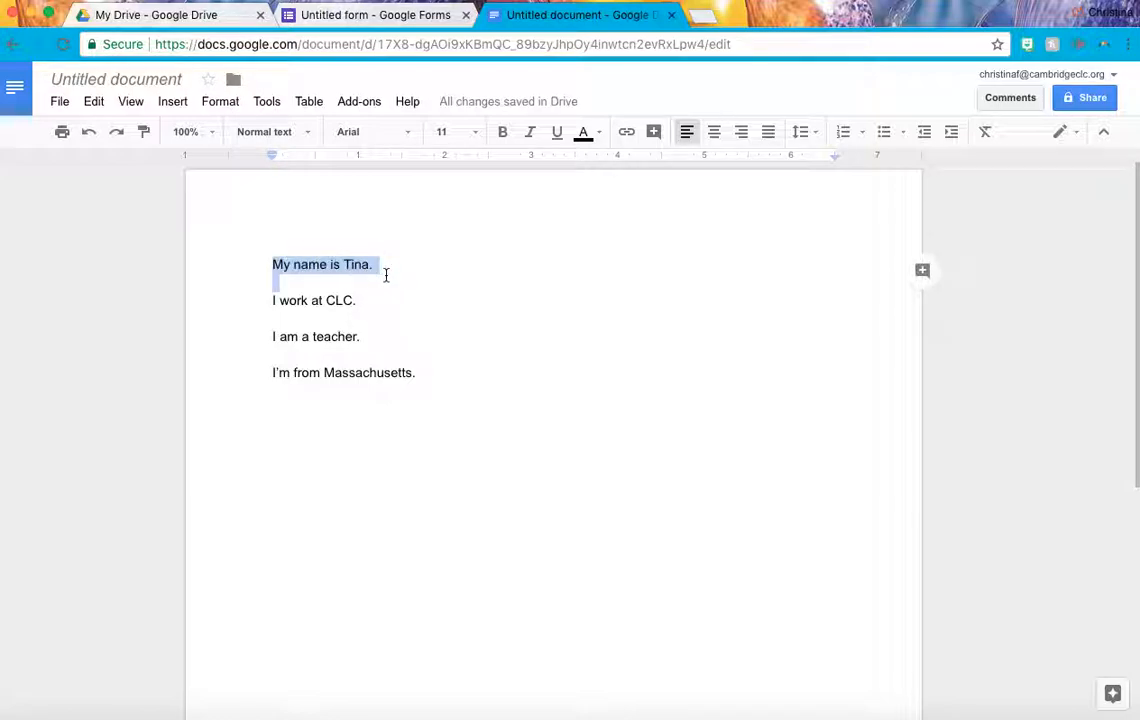
left_click(407, 136)
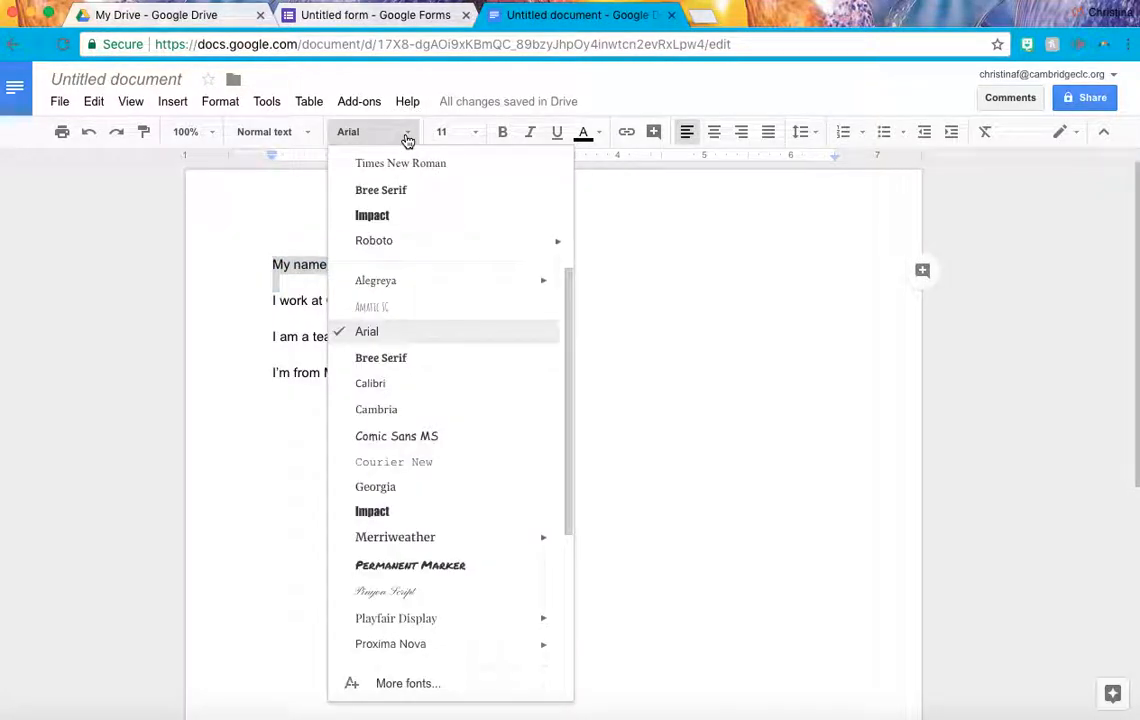
left_click(427, 516)
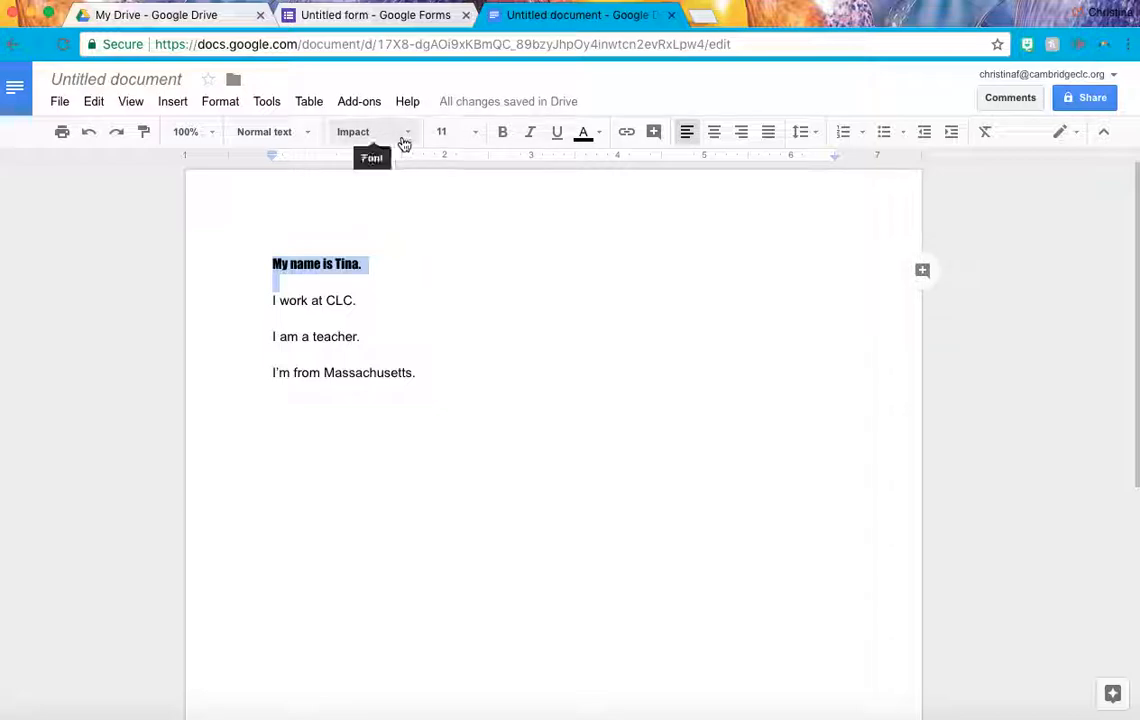
left_click(422, 256)
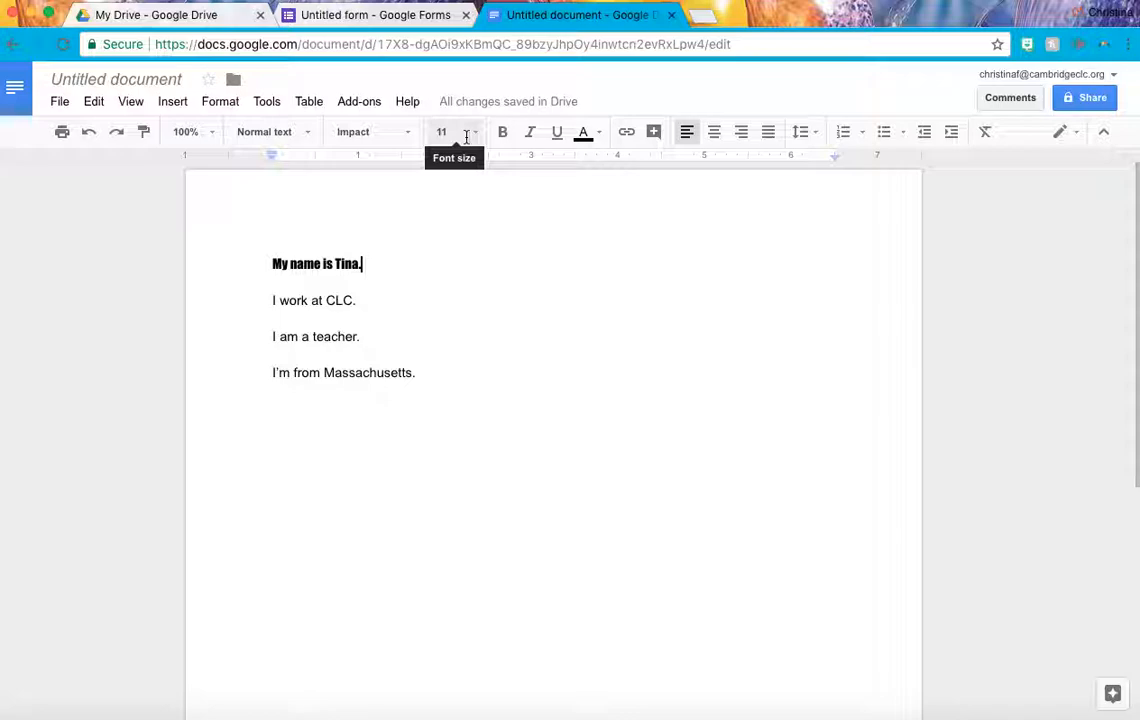
Set the name line to 12 pt.
left_click_drag(377, 267, 234, 263)
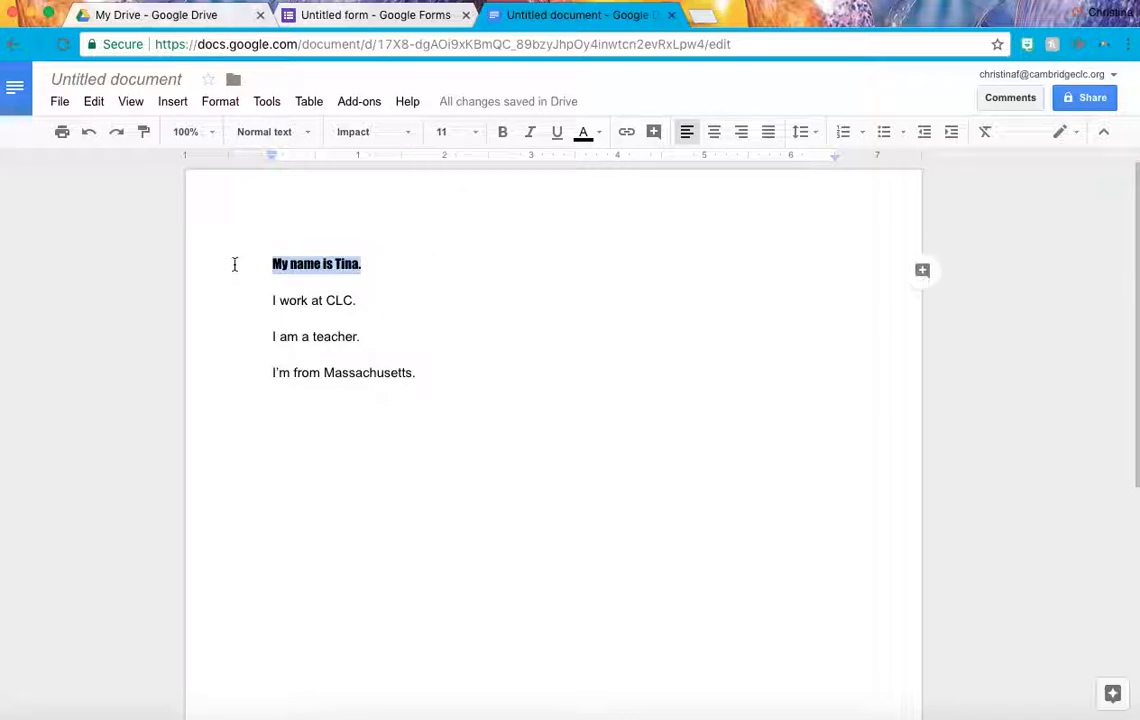
left_click(476, 135)
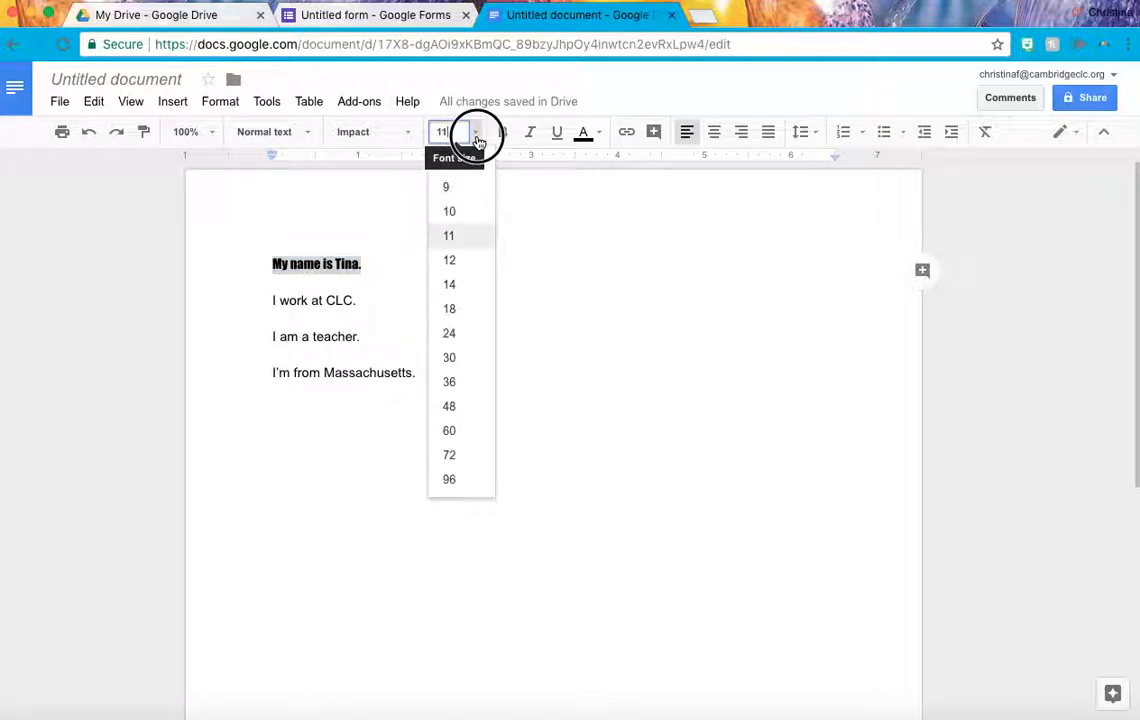
left_click(463, 262)
left_click(477, 295)
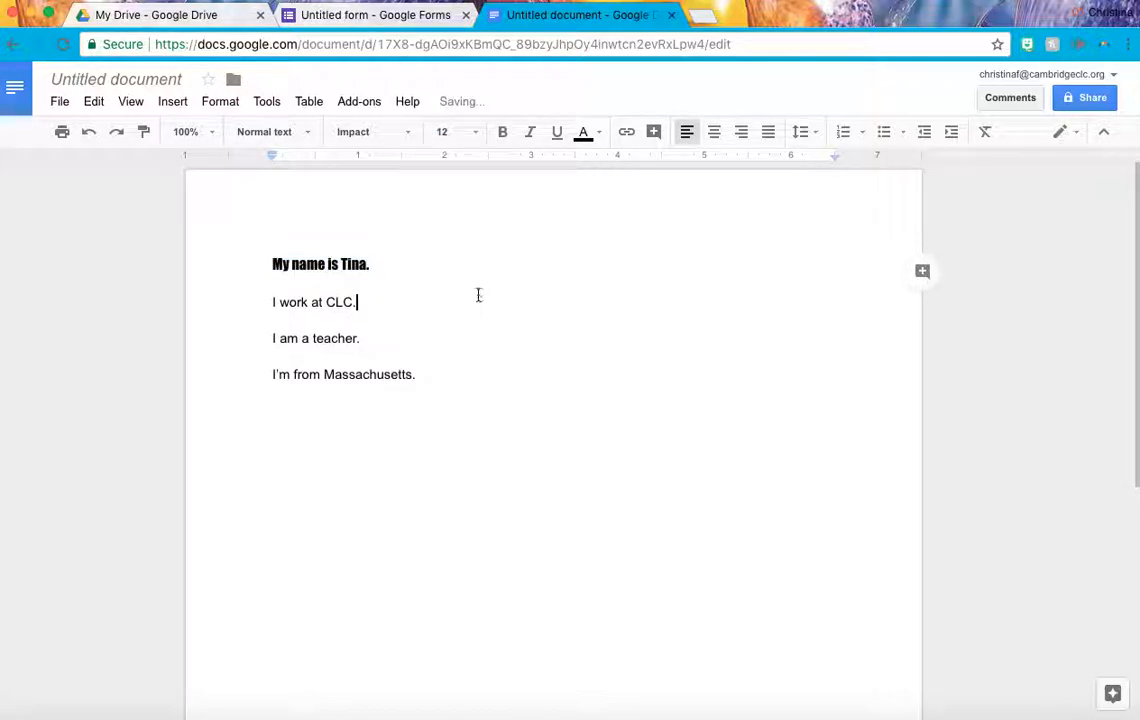
left_click(389, 263)
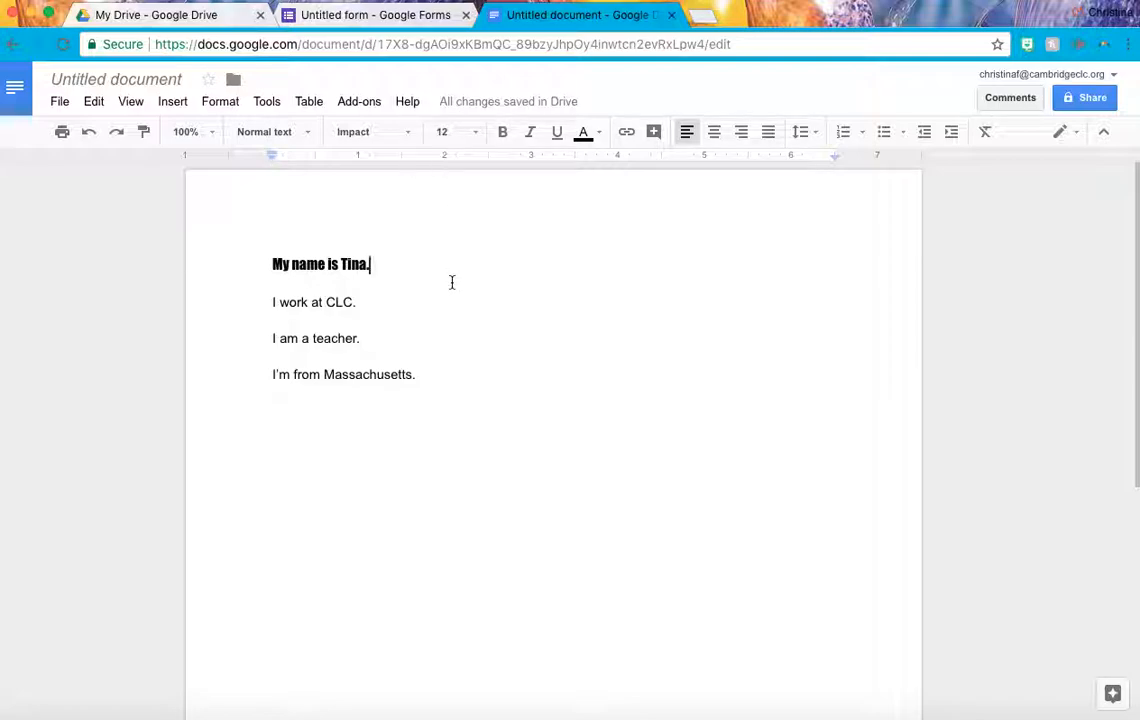
Enlarge the name line to 48 pt, then shrink it to 8 pt.
left_click_drag(373, 267, 272, 269)
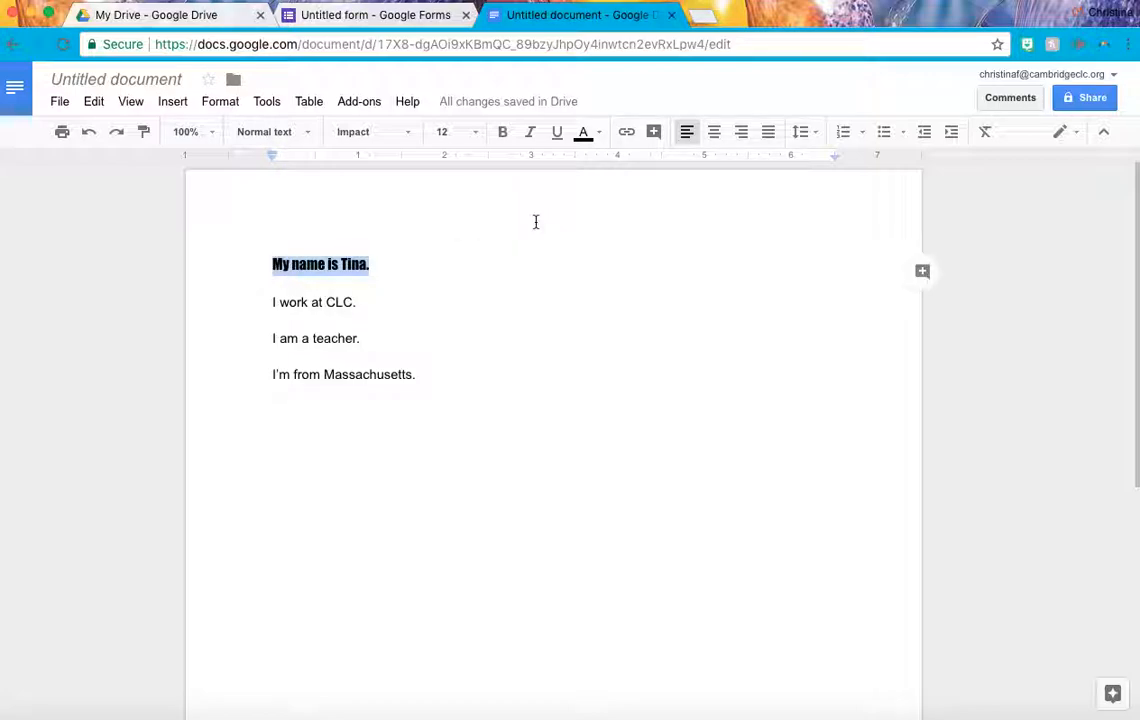
left_click(476, 133)
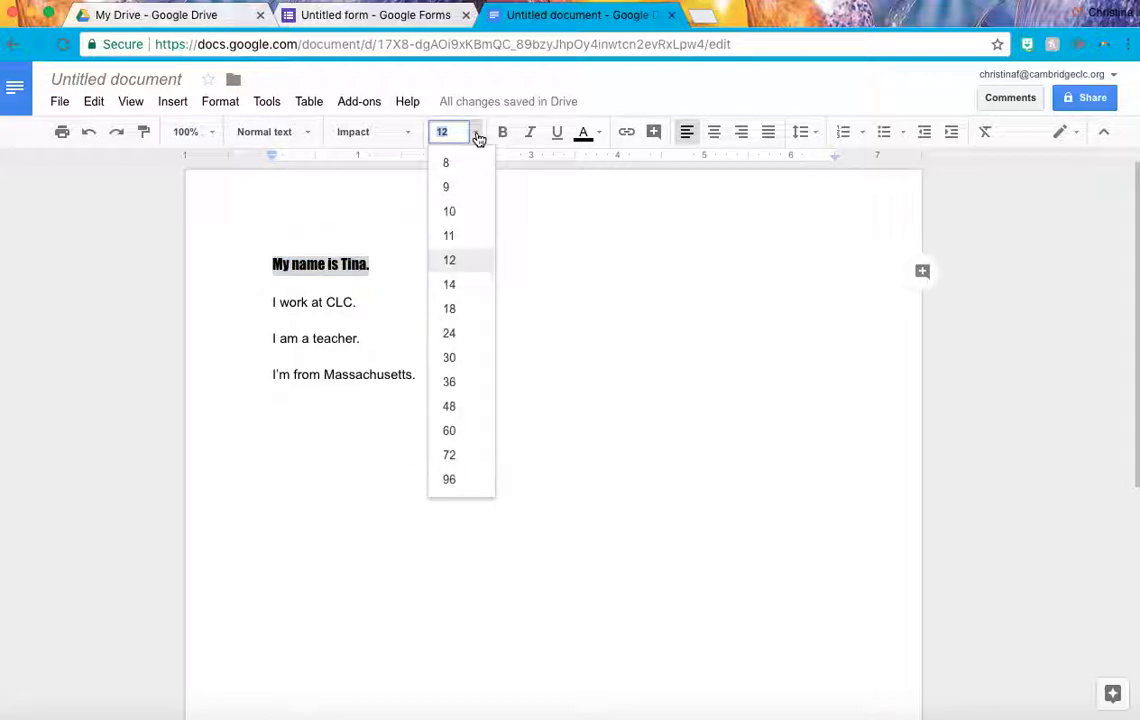
left_click(470, 408)
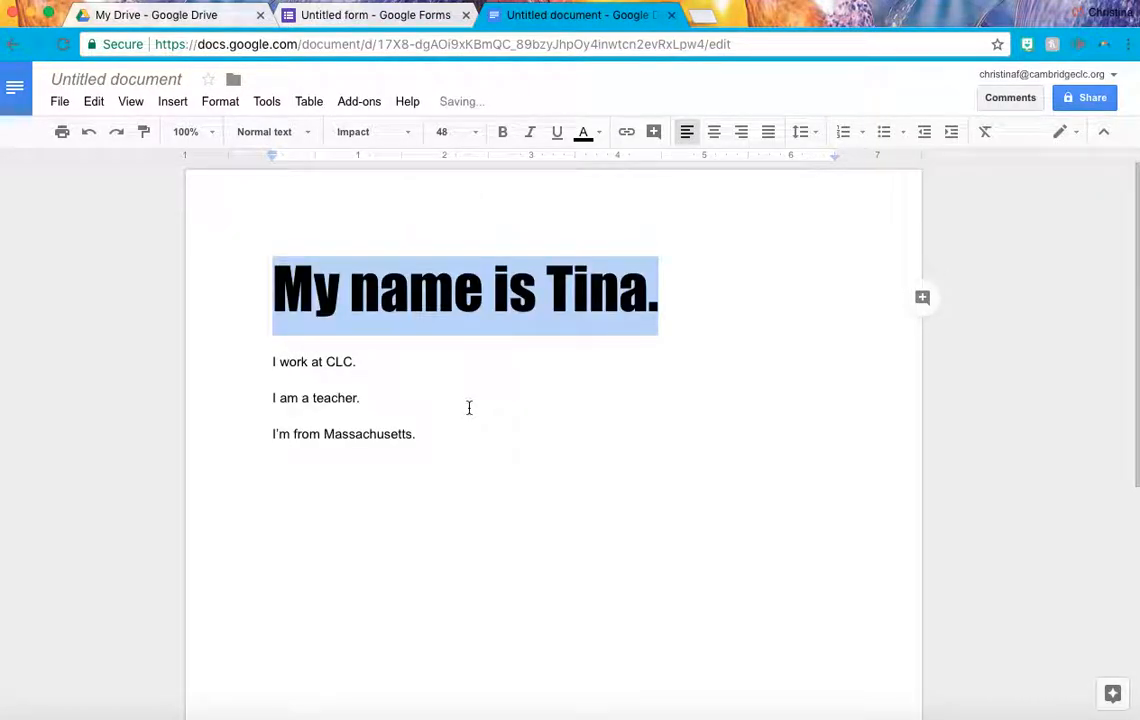
left_click(473, 138)
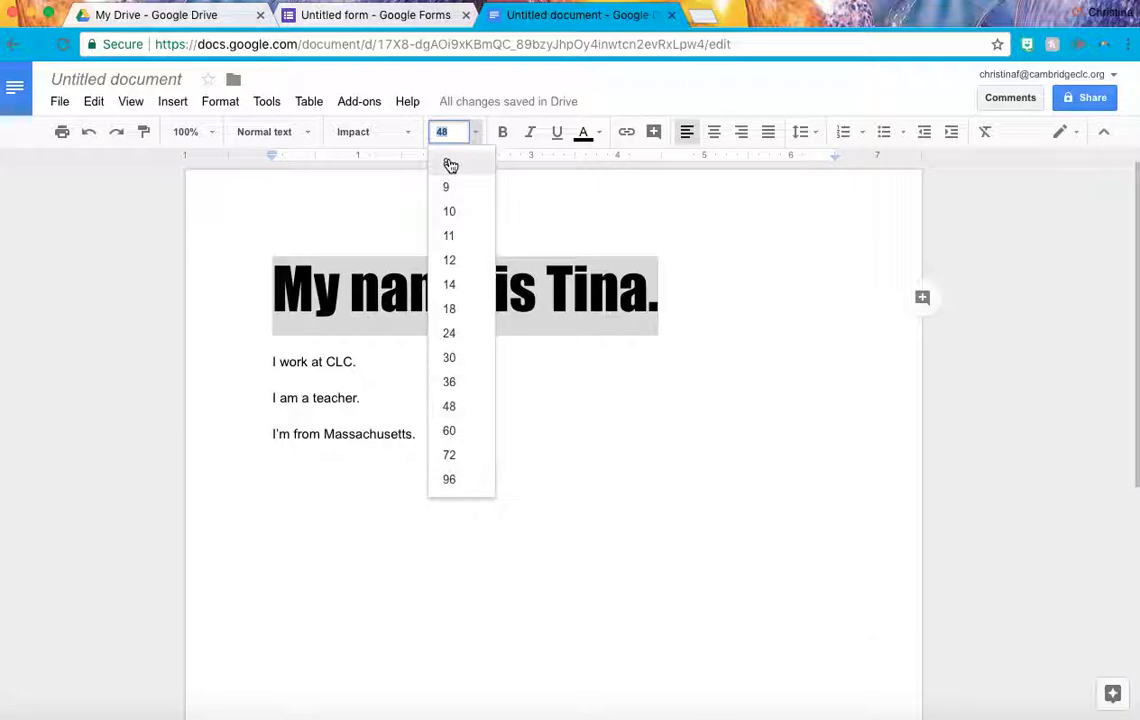
left_click(448, 162)
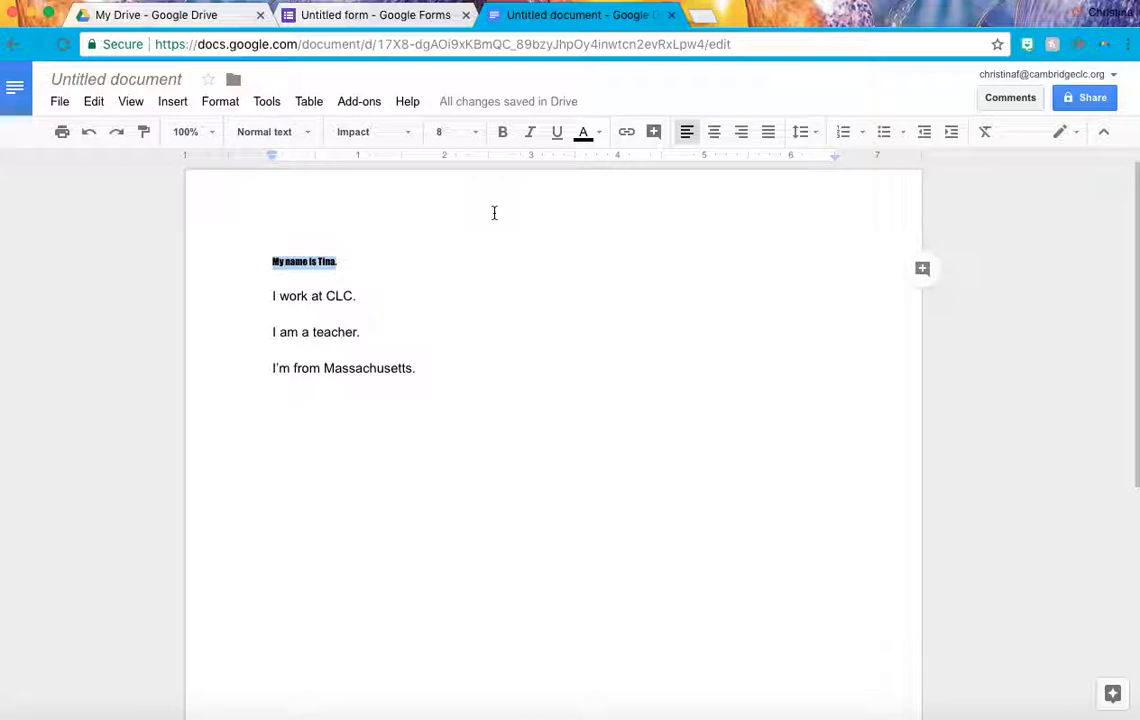
Reset the name line to 12 pt Times New Roman, then select 'I work at CLC.'.
left_click(407, 134)
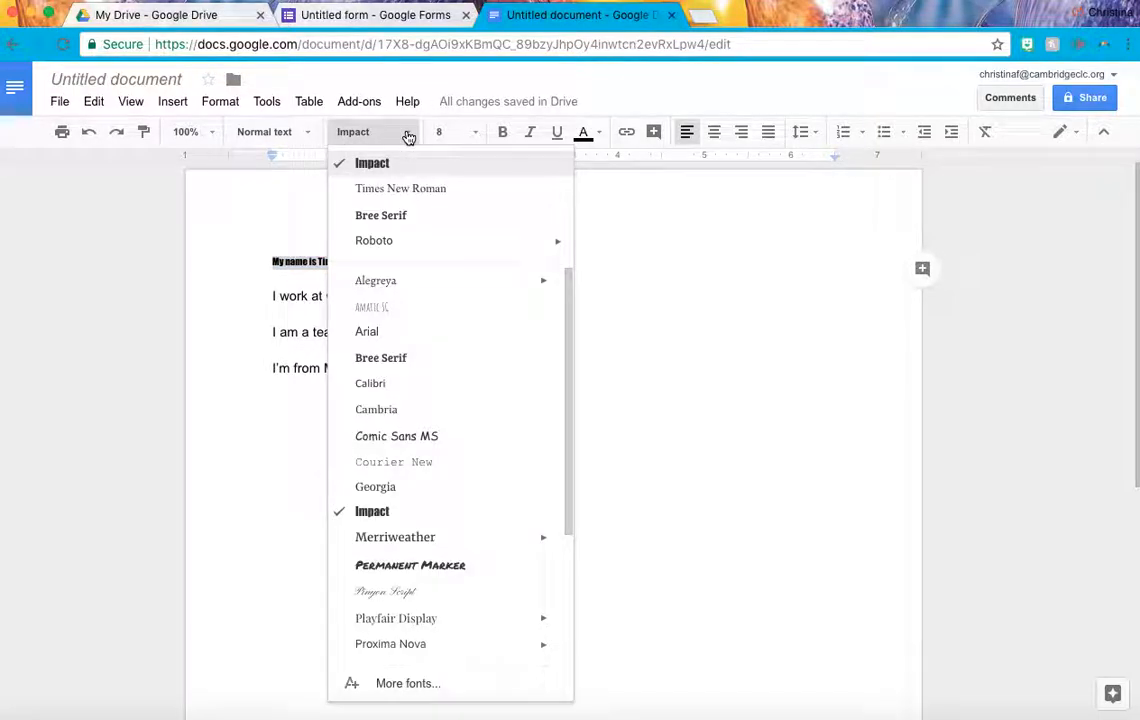
left_click(422, 190)
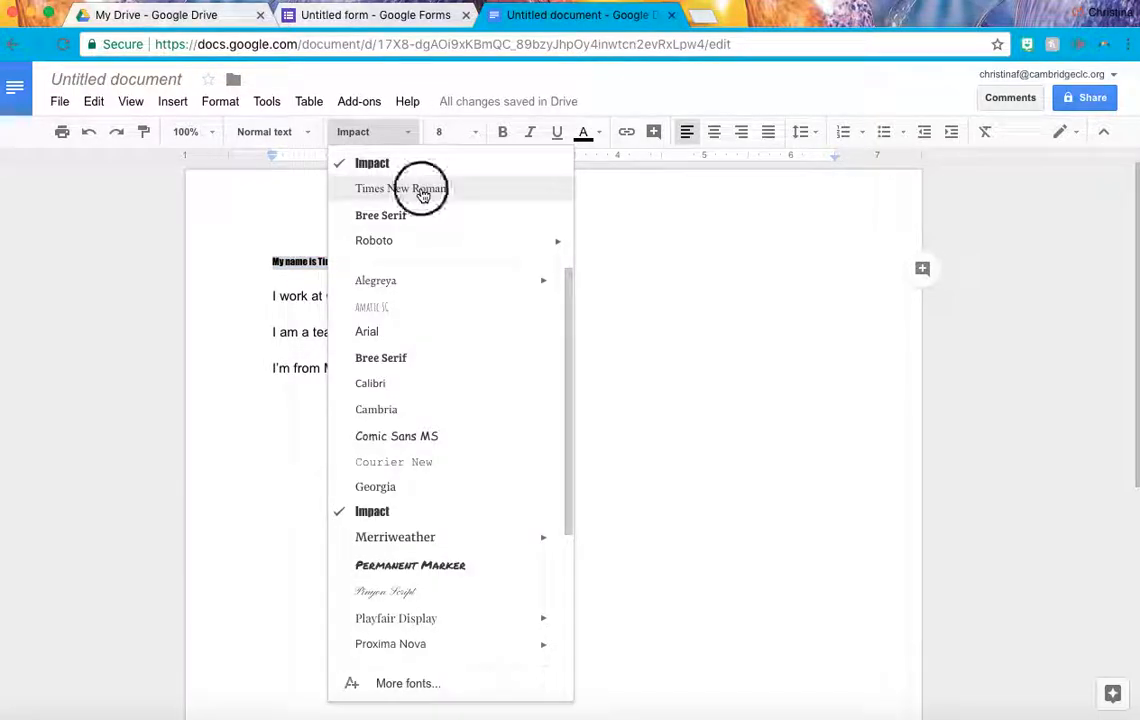
left_click(481, 137)
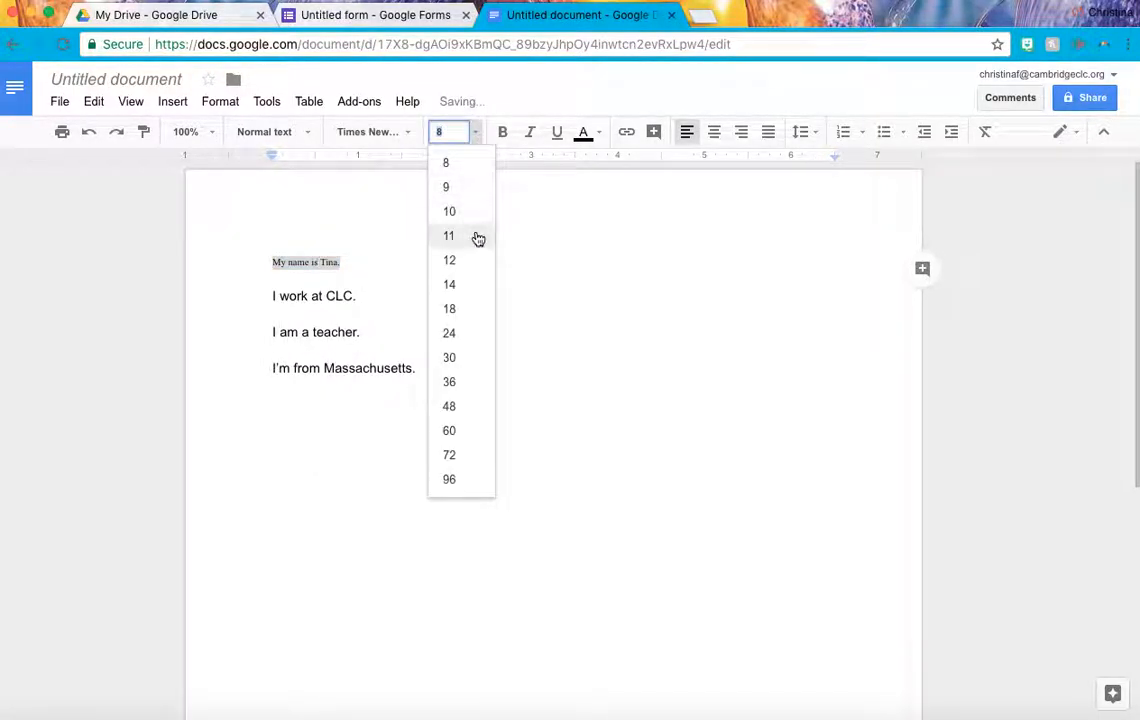
left_click(450, 261)
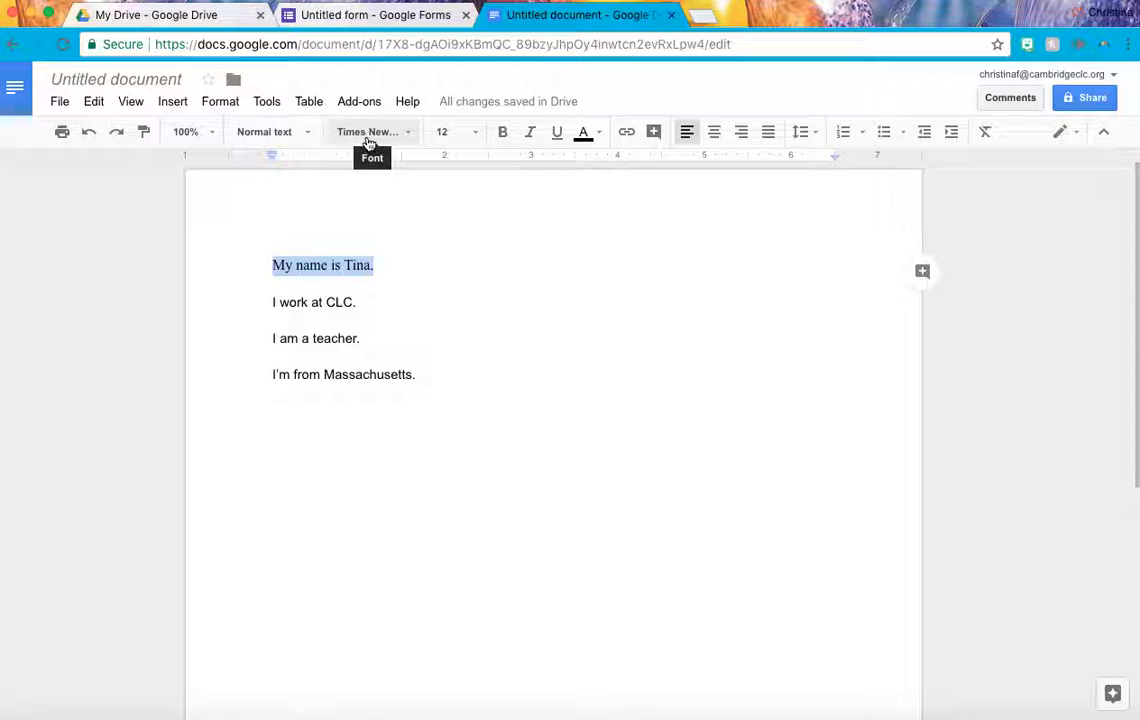
left_click(415, 140)
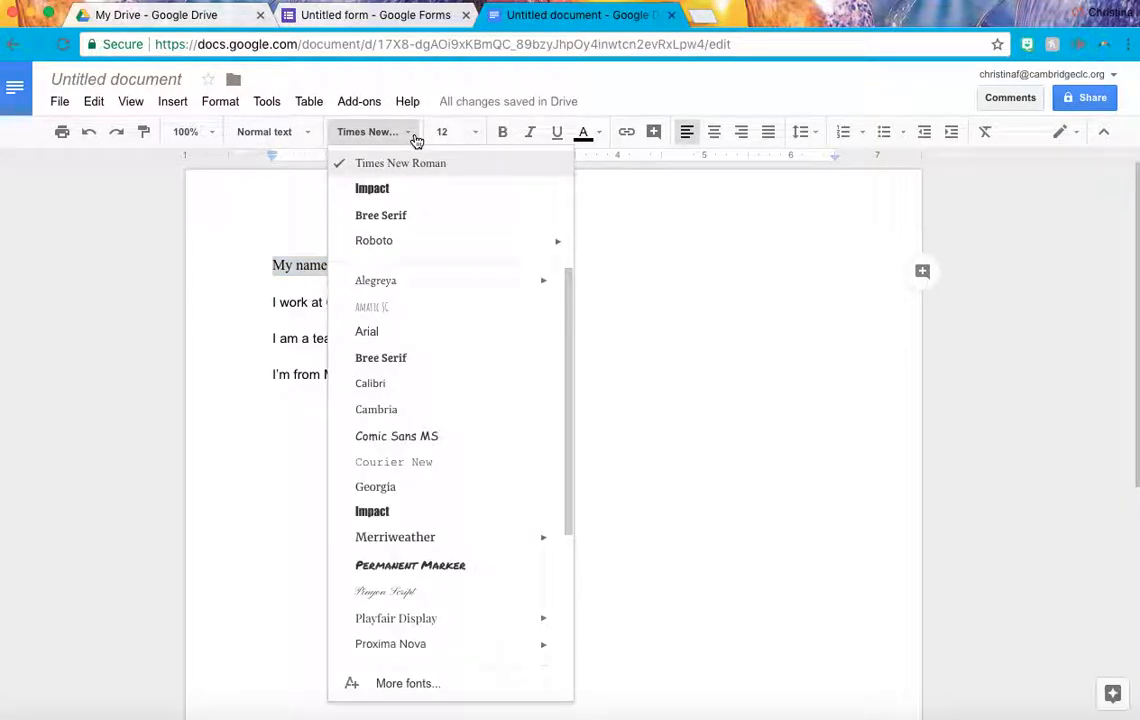
left_click(483, 139)
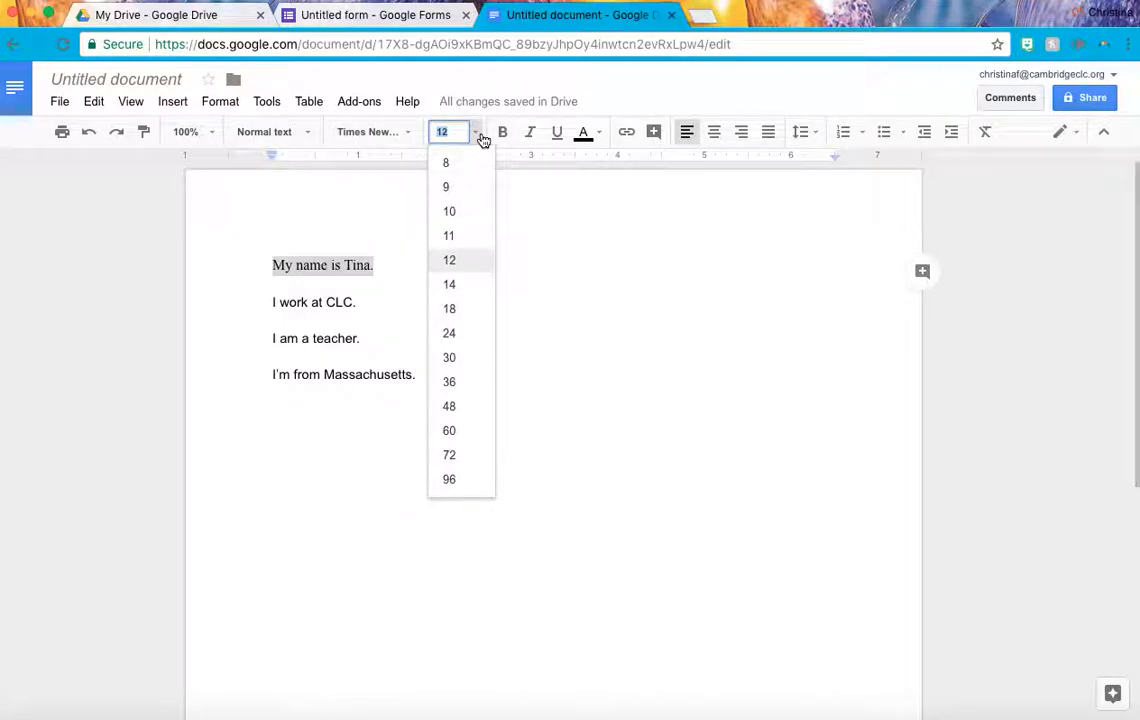
left_click(564, 224)
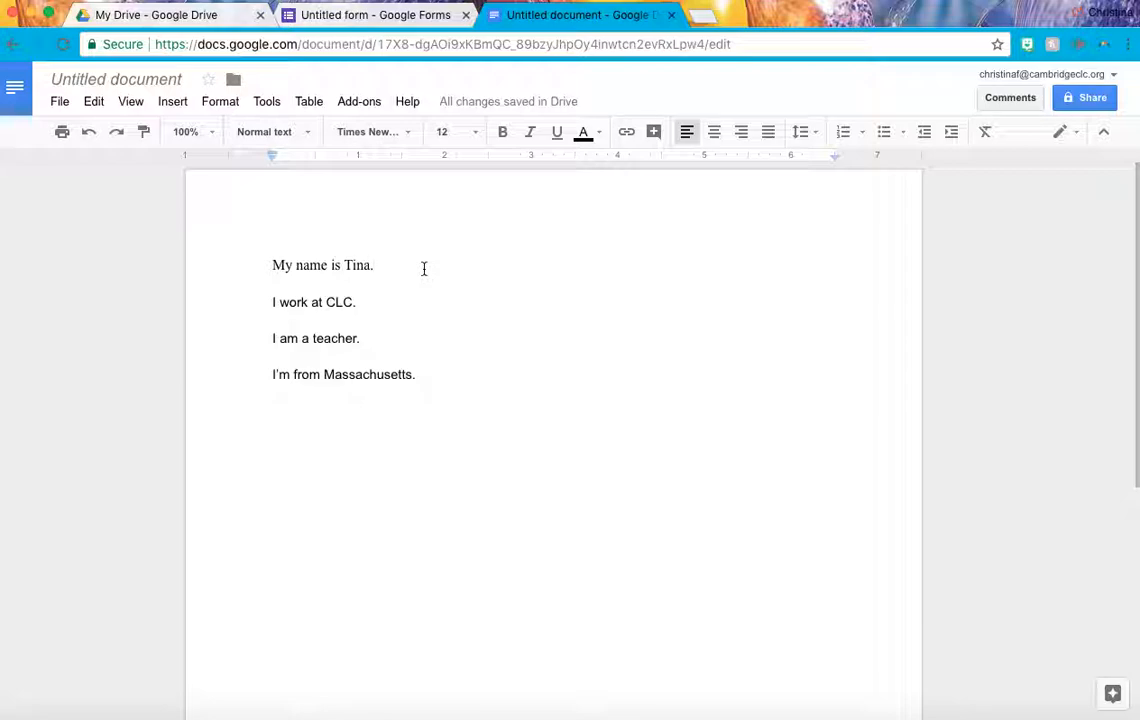
left_click_drag(364, 300, 233, 308)
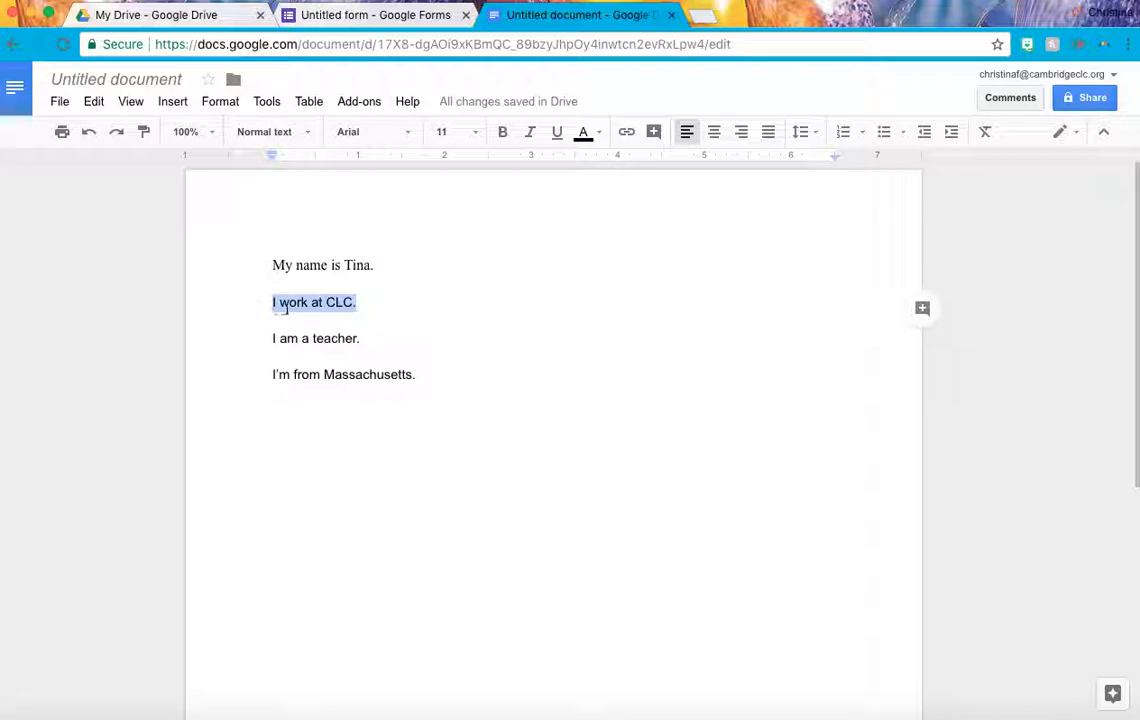
Format 'I work at CLC.' as bold 12 pt Times New Roman, toggling bold off and on again.
left_click(405, 132)
left_click(404, 164)
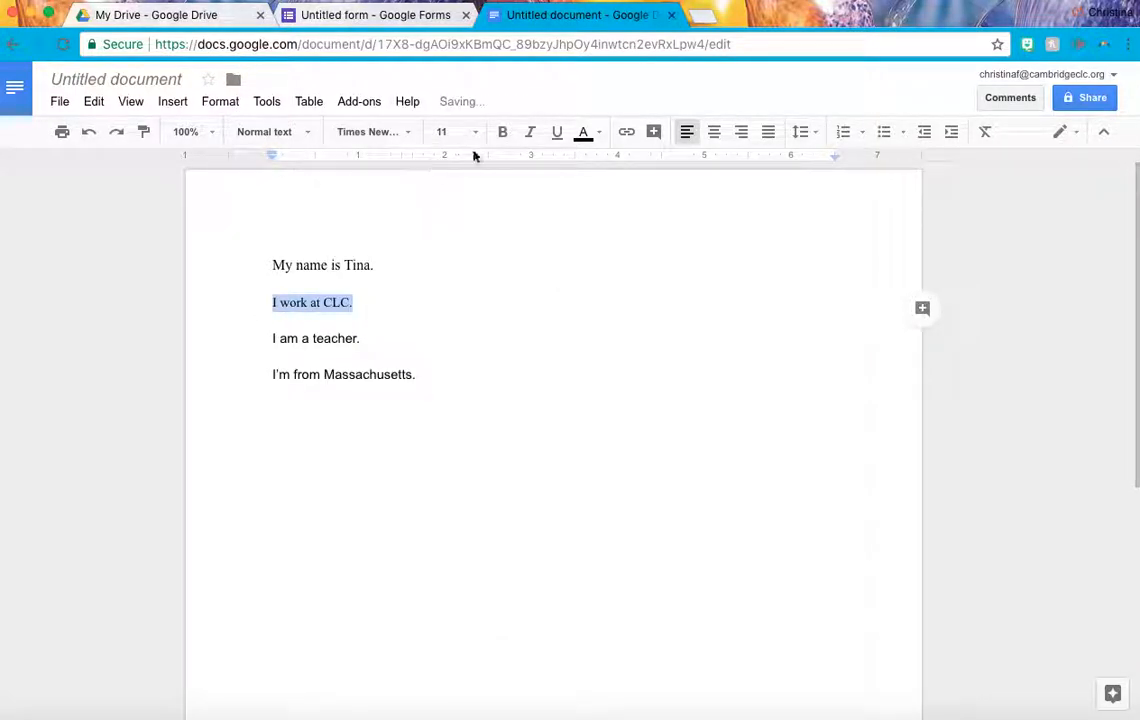
left_click(476, 138)
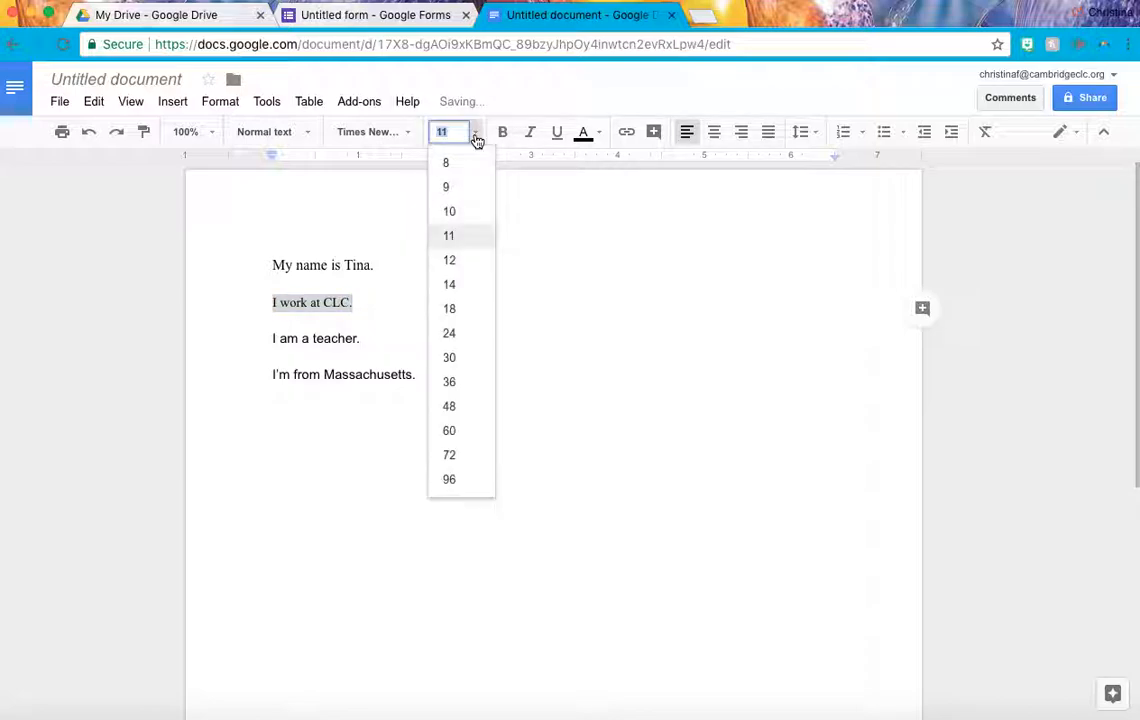
left_click(476, 261)
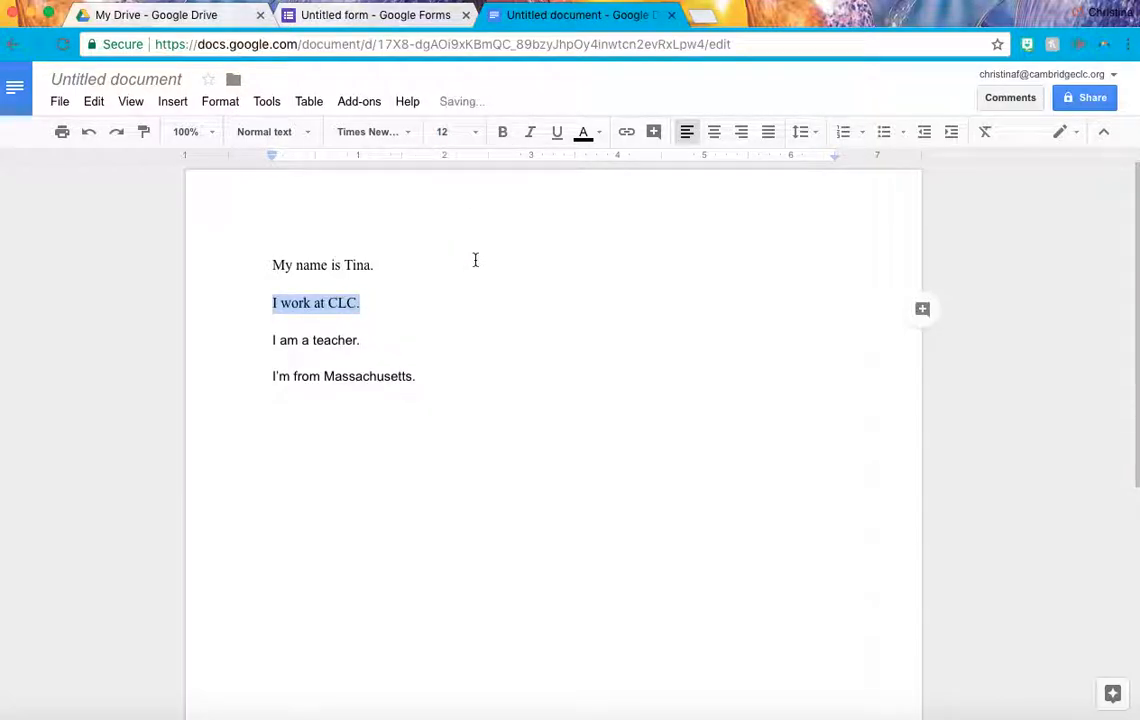
left_click(503, 135)
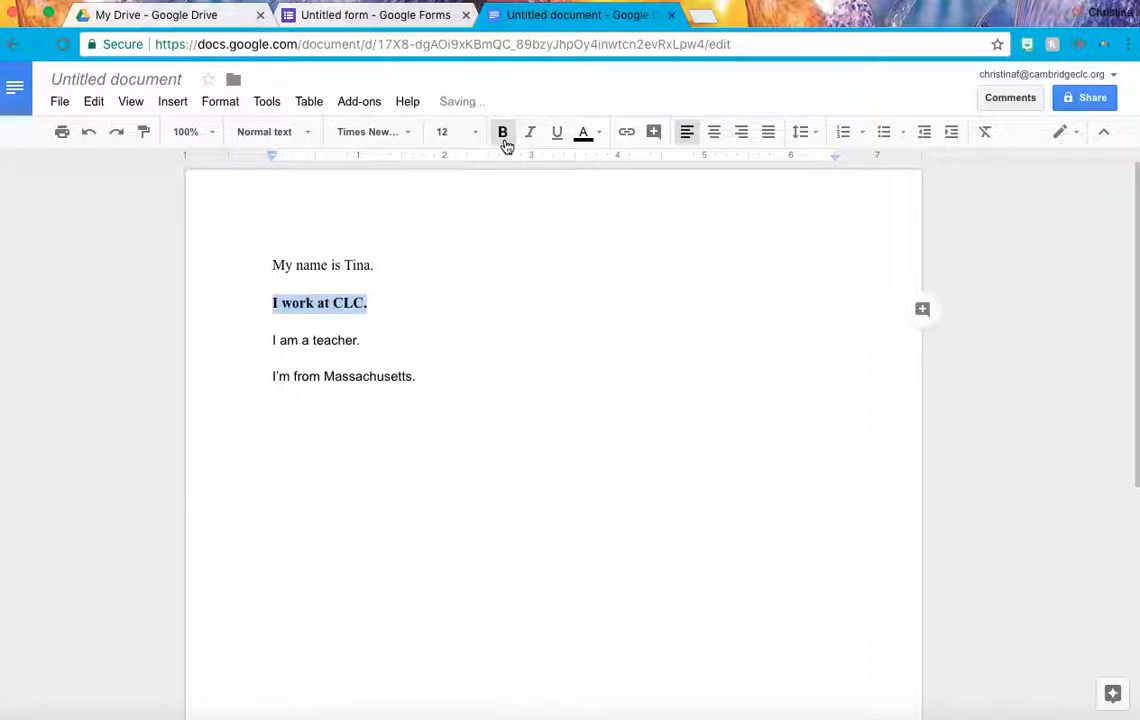
left_click(382, 316)
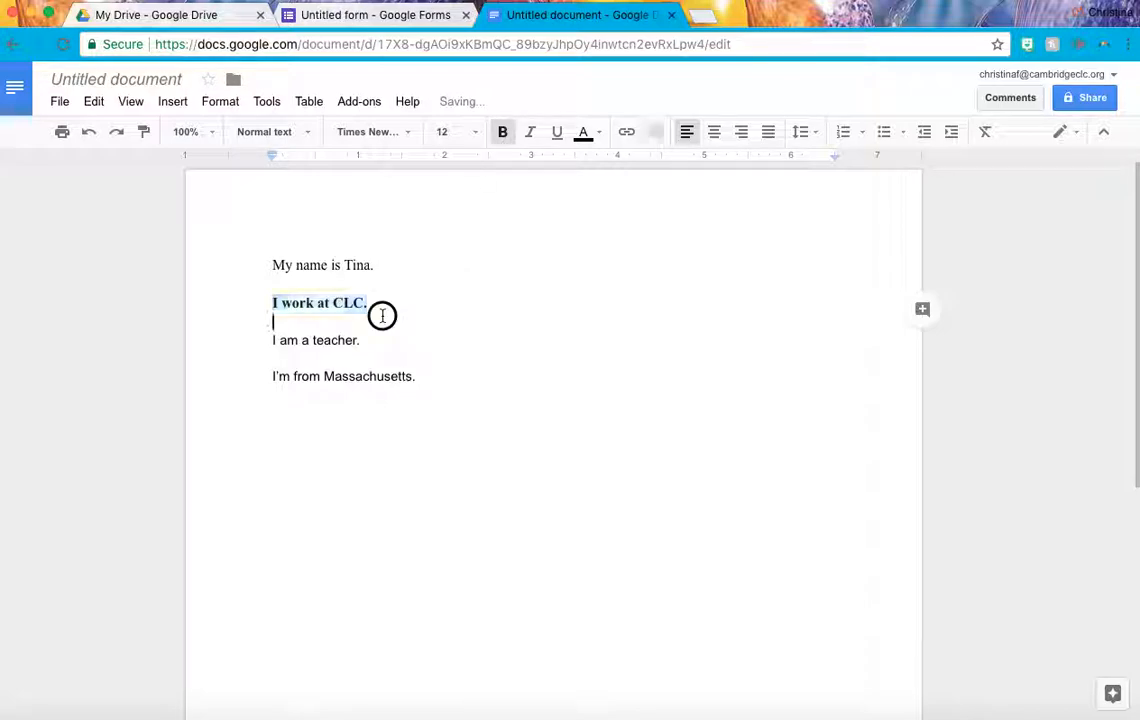
left_click(389, 305)
left_click_drag(389, 305, 267, 308)
key("ctrl+b")
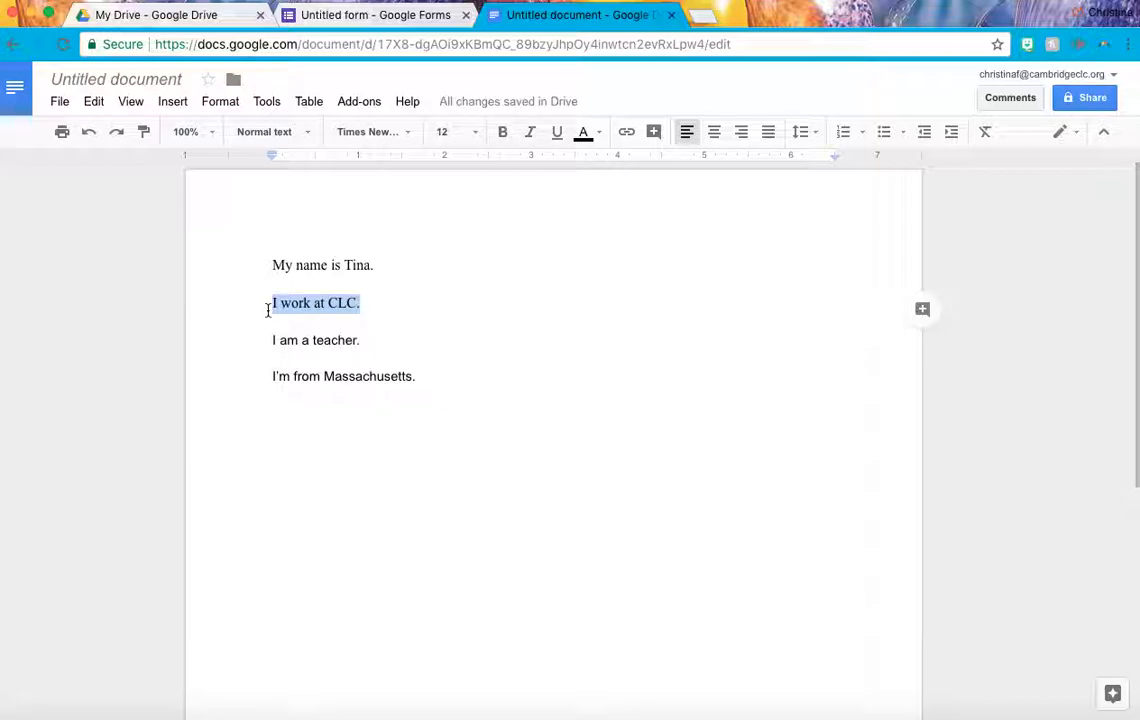
key("ctrl+b")
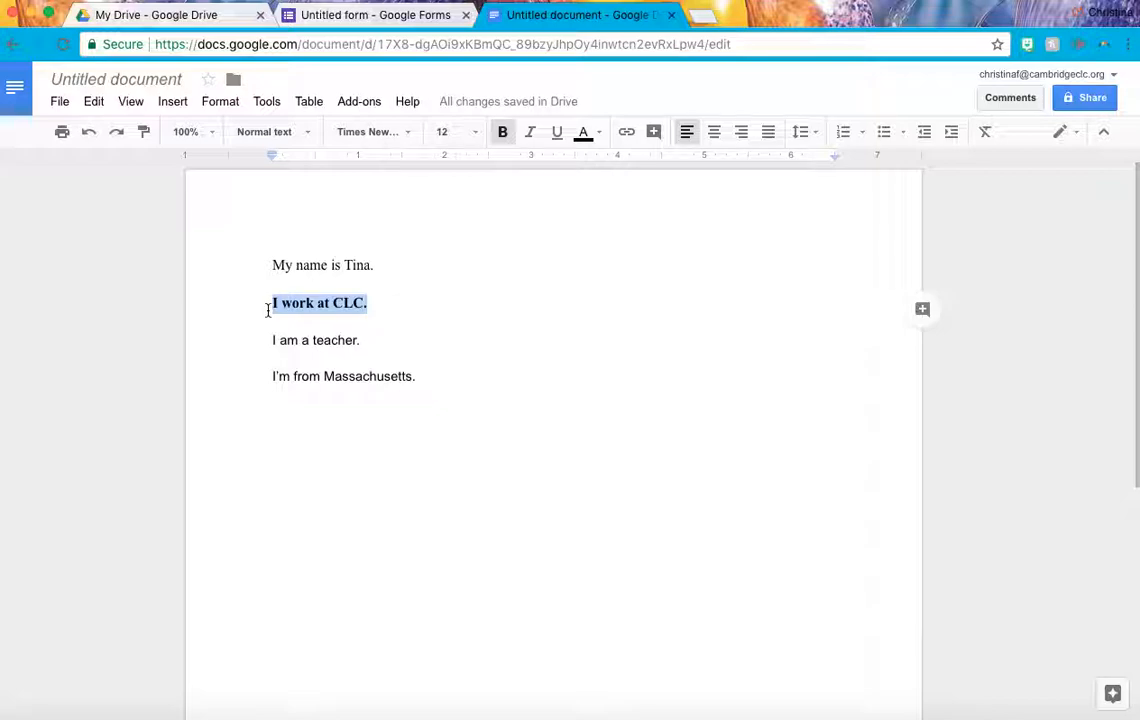
left_click(389, 331)
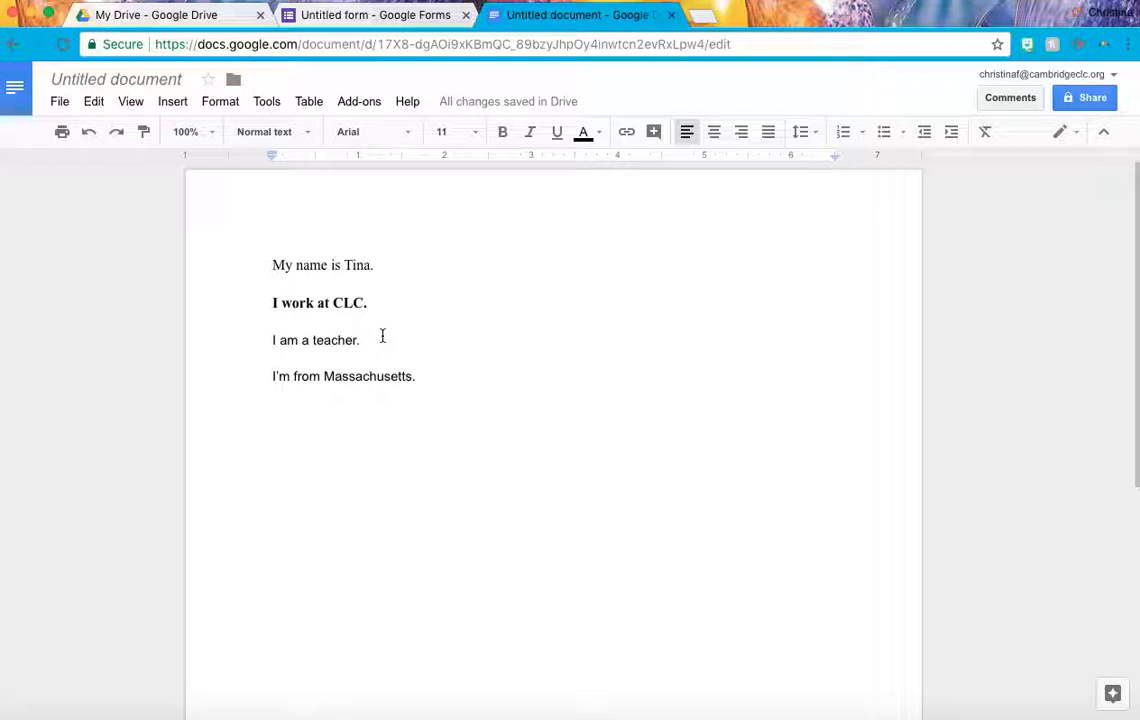
Format 'I am a teacher.' as italic 14 pt Times New Roman, toggling italic off and on again.
left_click_drag(361, 337, 261, 342)
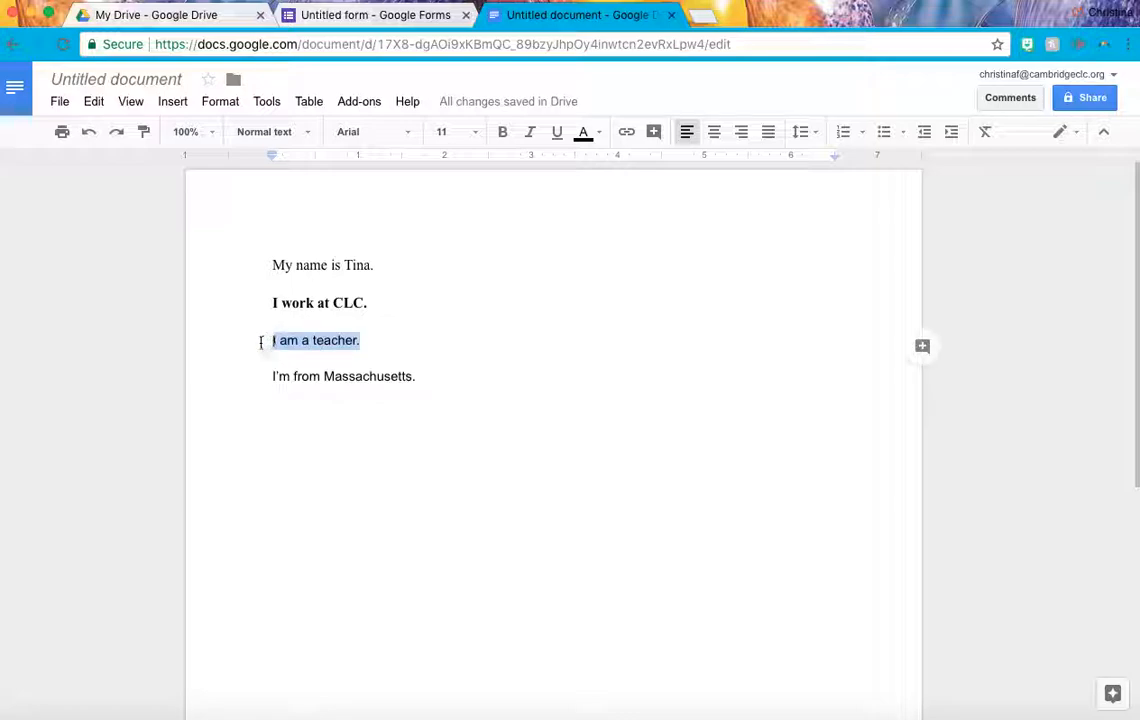
left_click(413, 133)
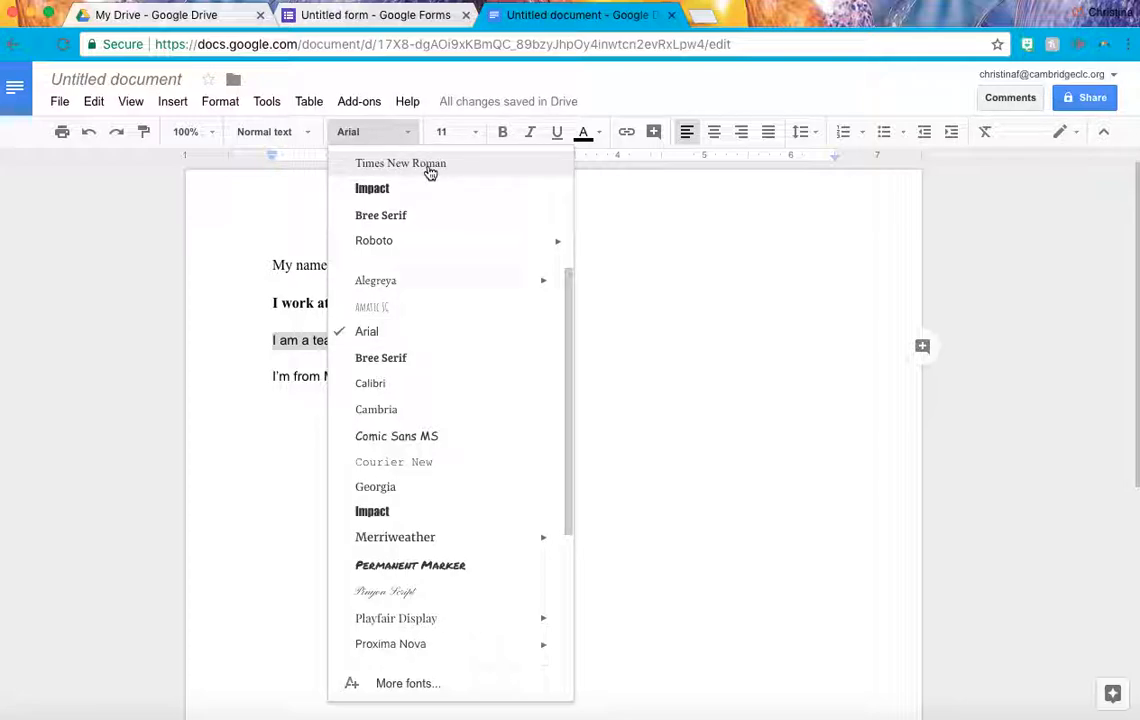
left_click(430, 165)
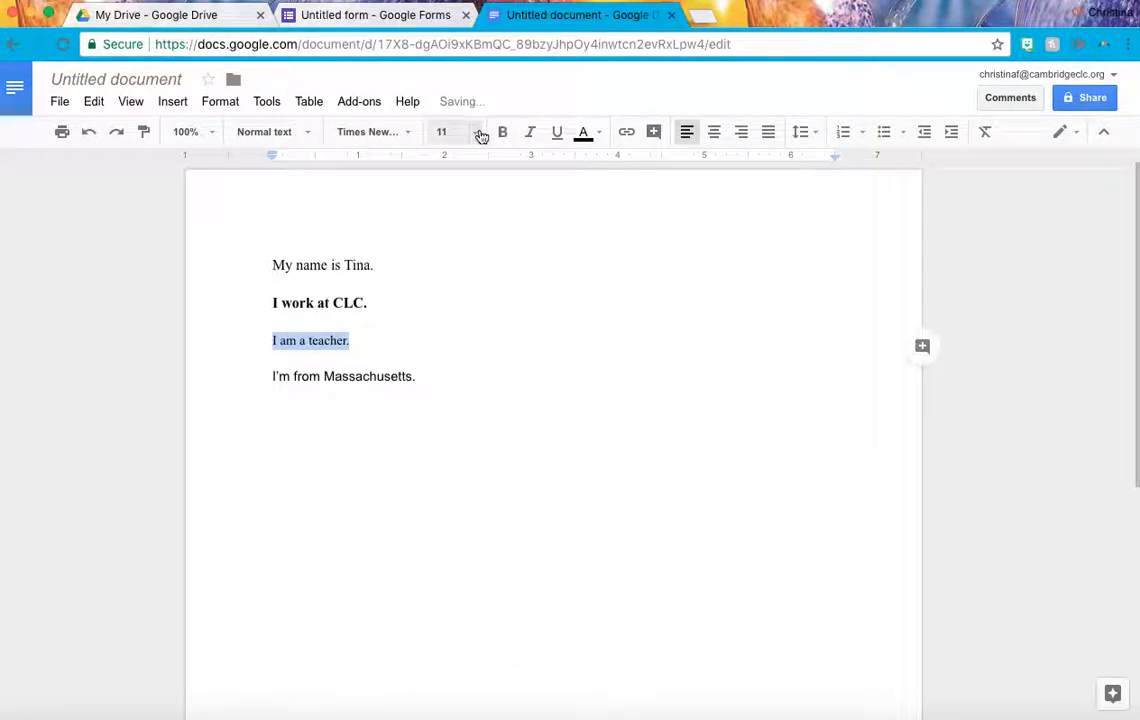
left_click(477, 134)
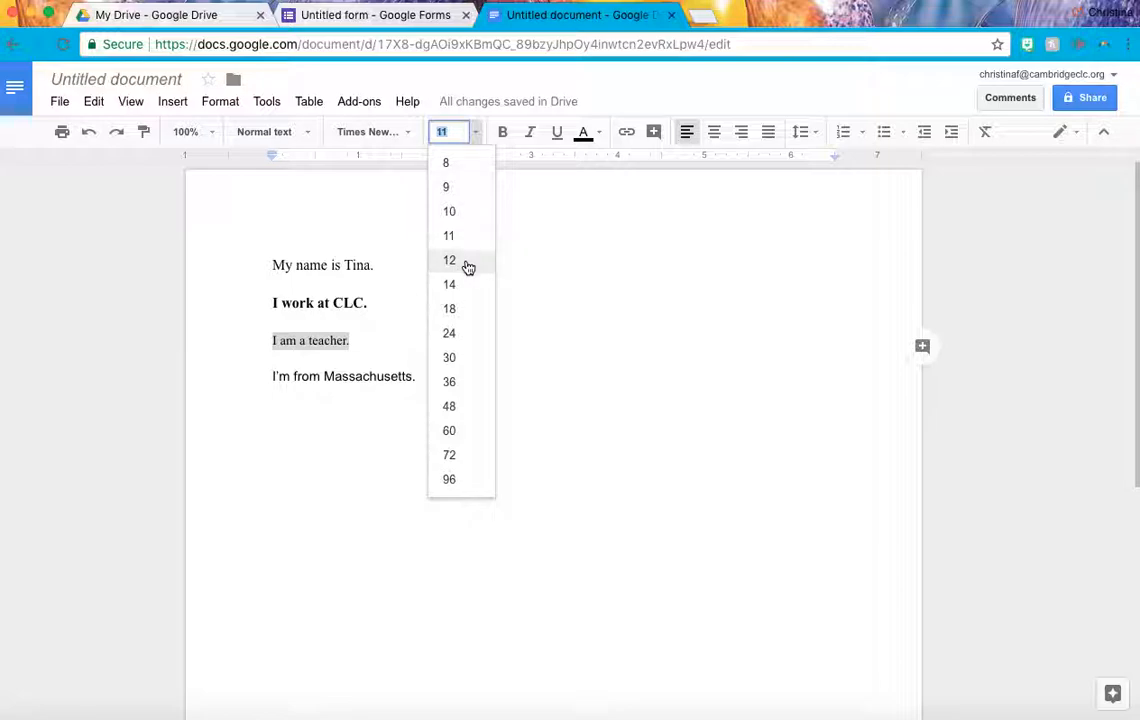
left_click(450, 285)
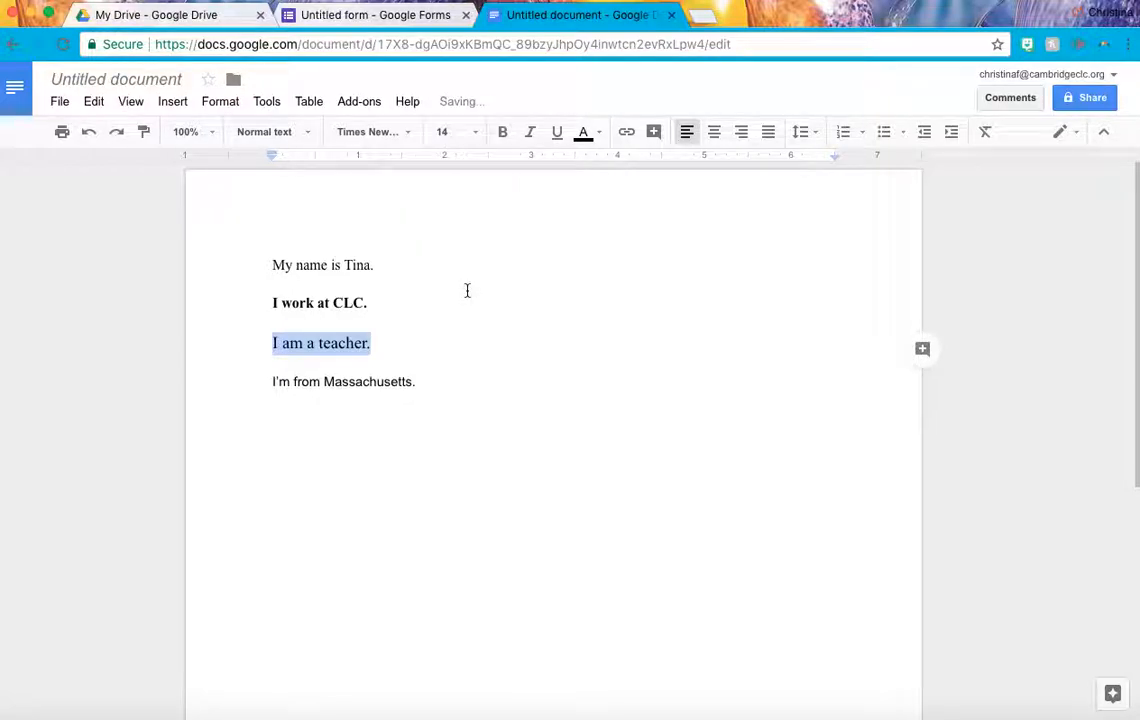
left_click(531, 133)
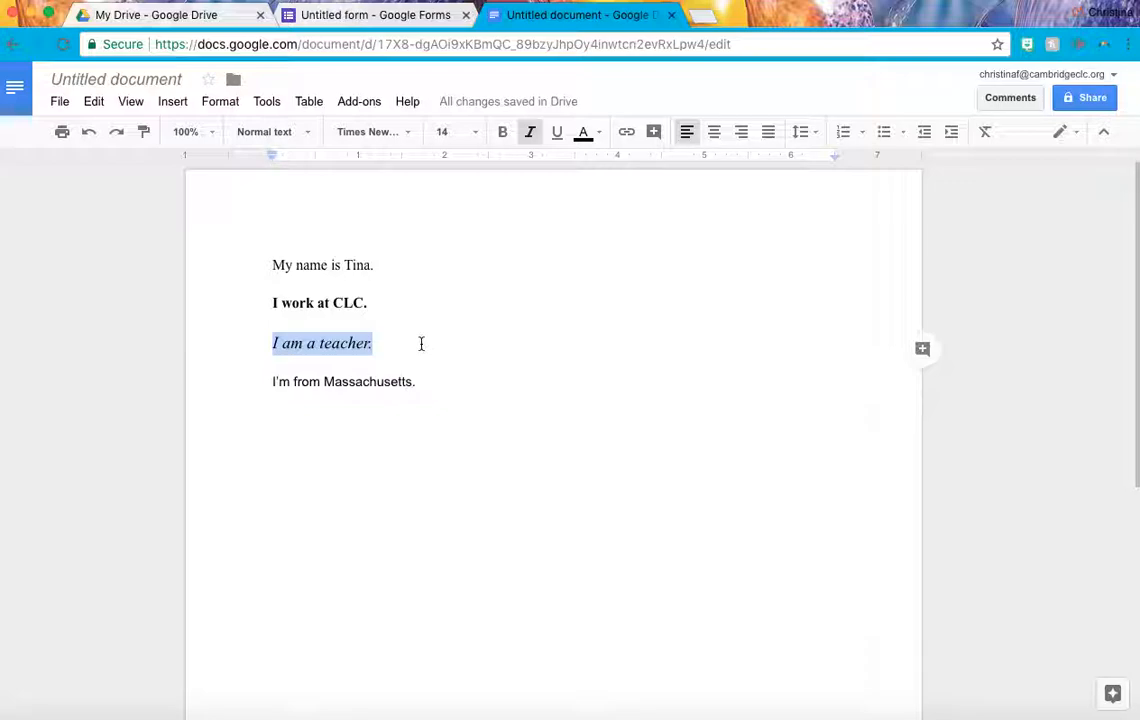
key("super+i")
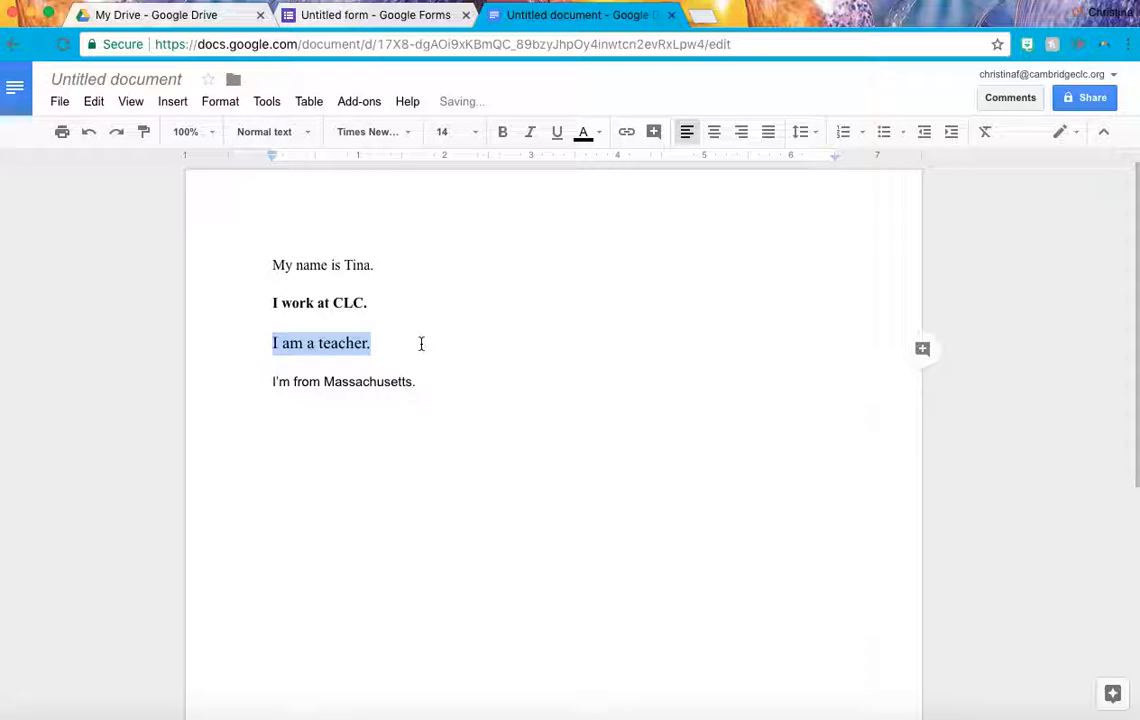
left_click(533, 134)
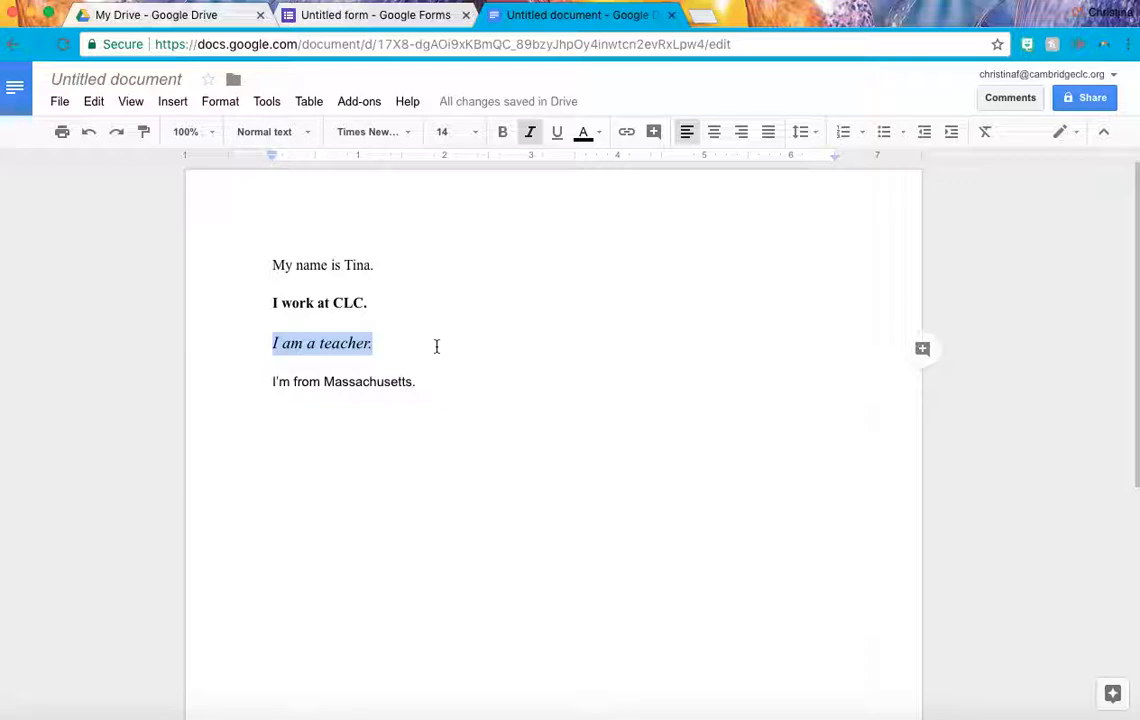
left_click(436, 346)
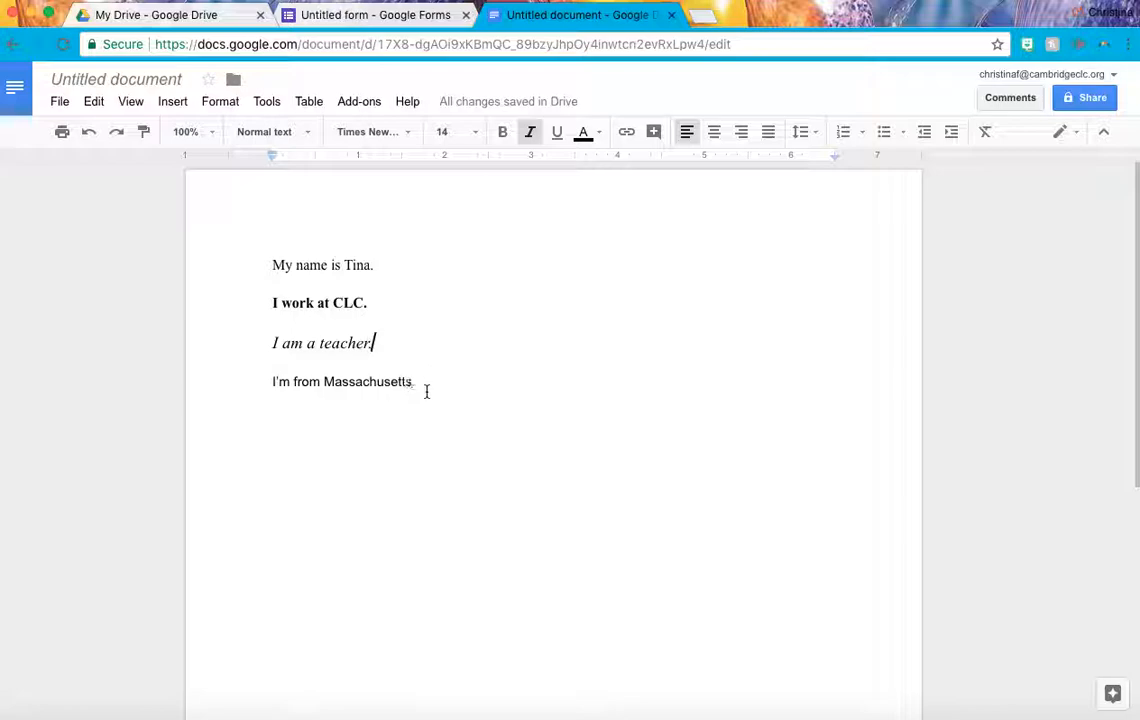
left_click(430, 381)
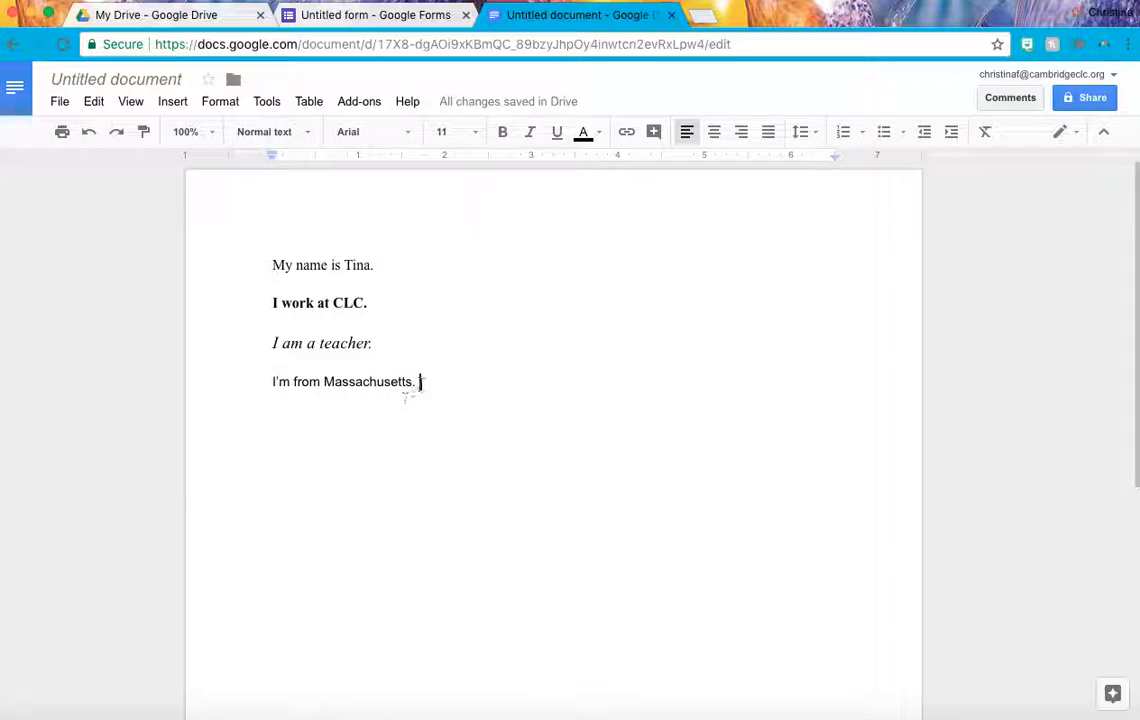
Format 'I'm from Massachusetts.' as underlined 12 pt Times New Roman, toggling underline off and on again.
left_click_drag(430, 381, 264, 385)
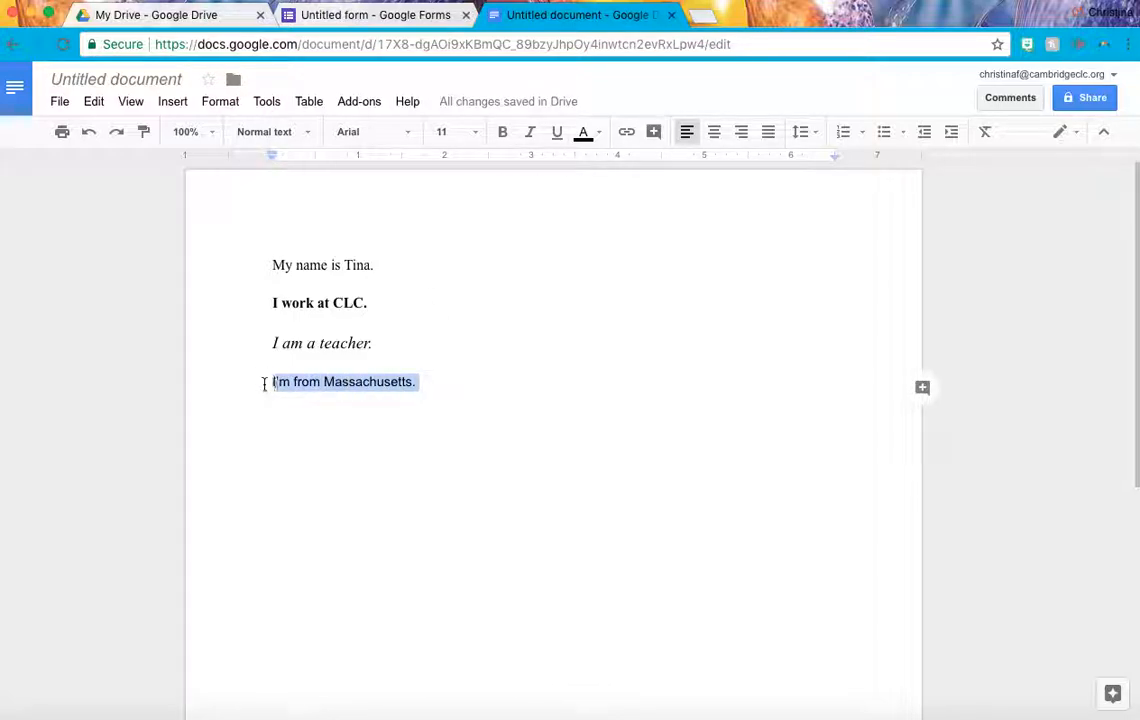
left_click(407, 140)
left_click(418, 163)
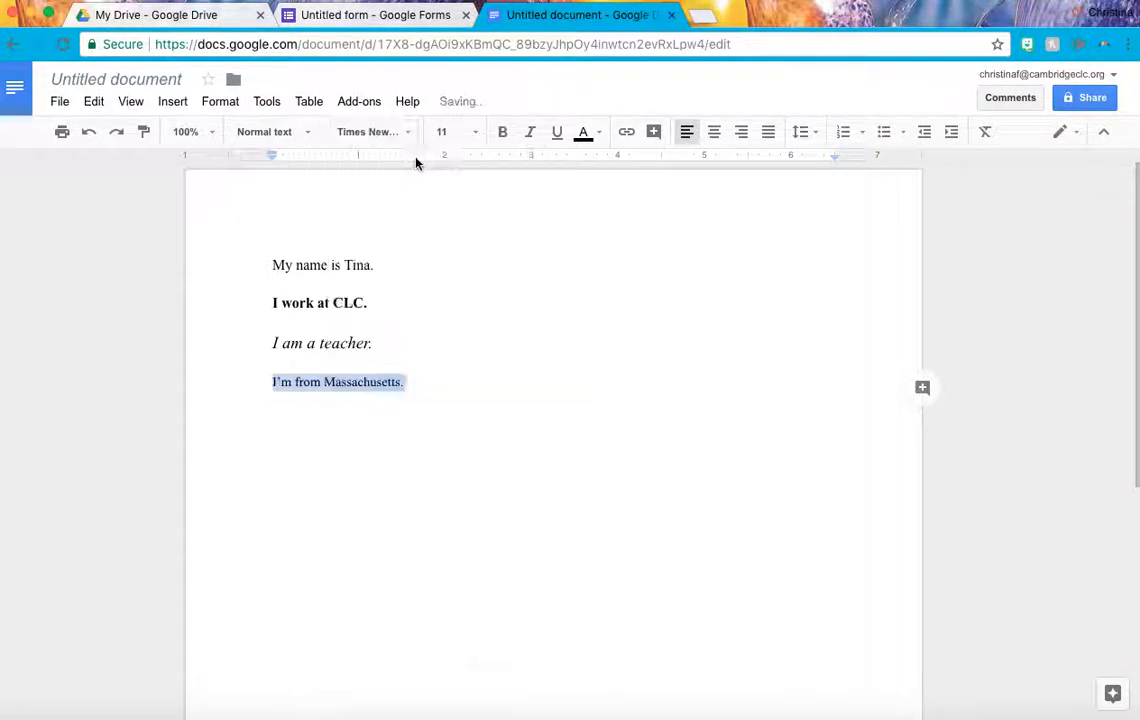
left_click(478, 138)
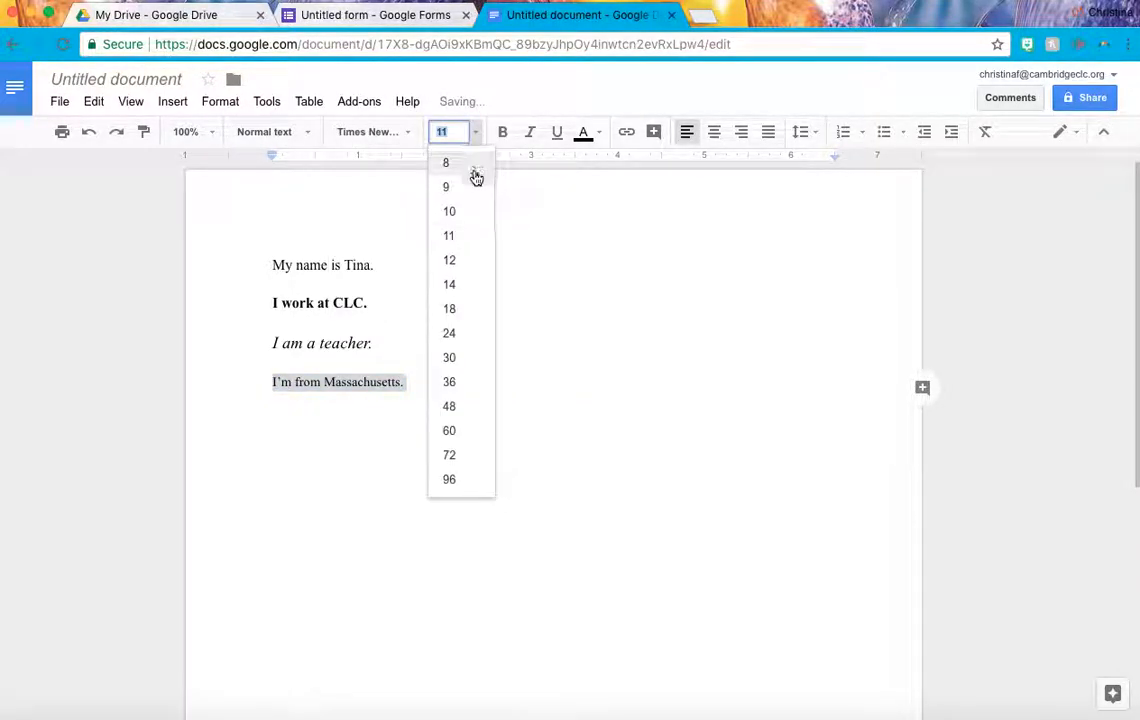
left_click(472, 263)
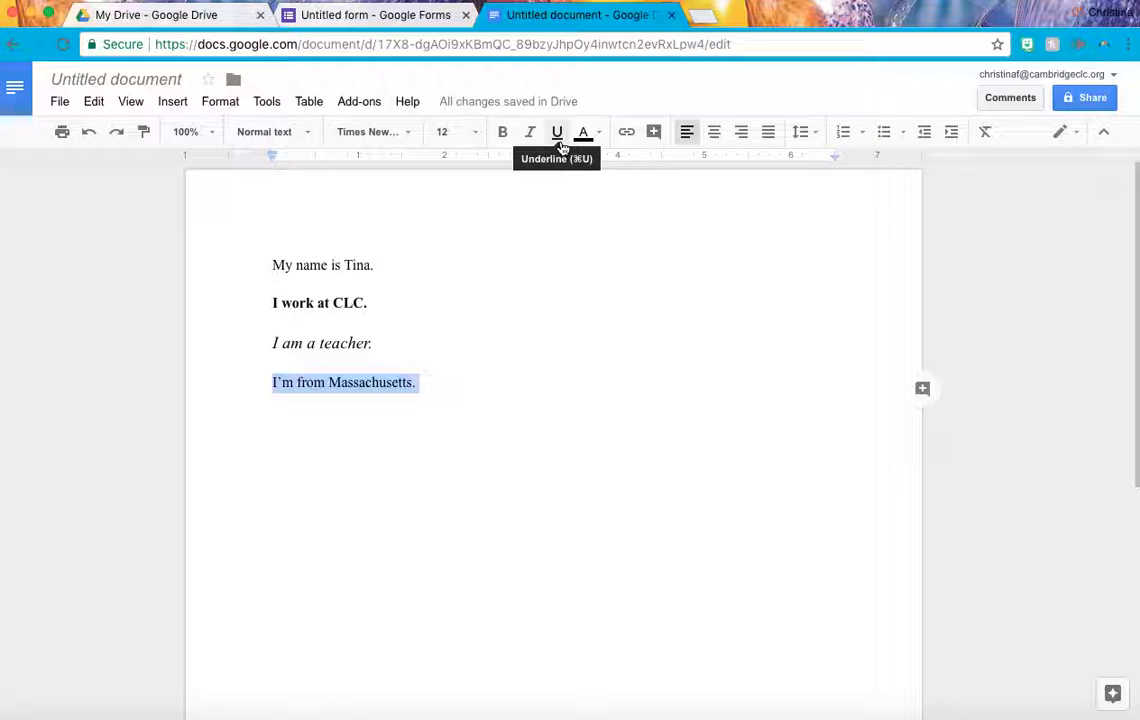
left_click(558, 134)
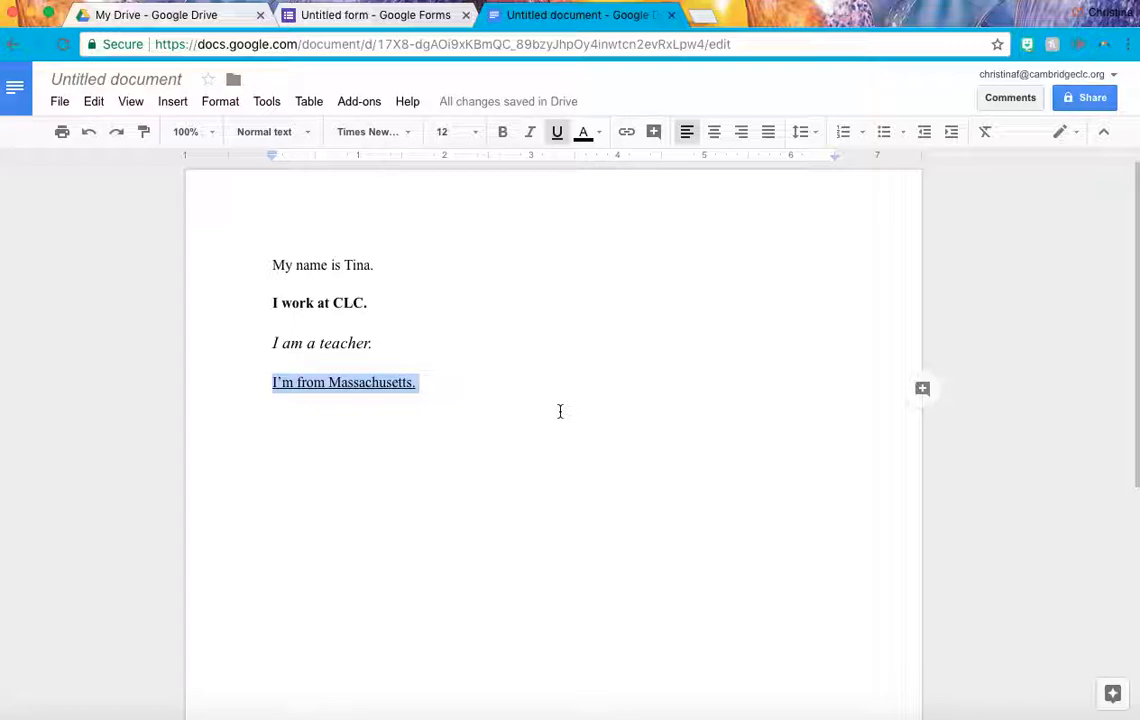
key("super+u")
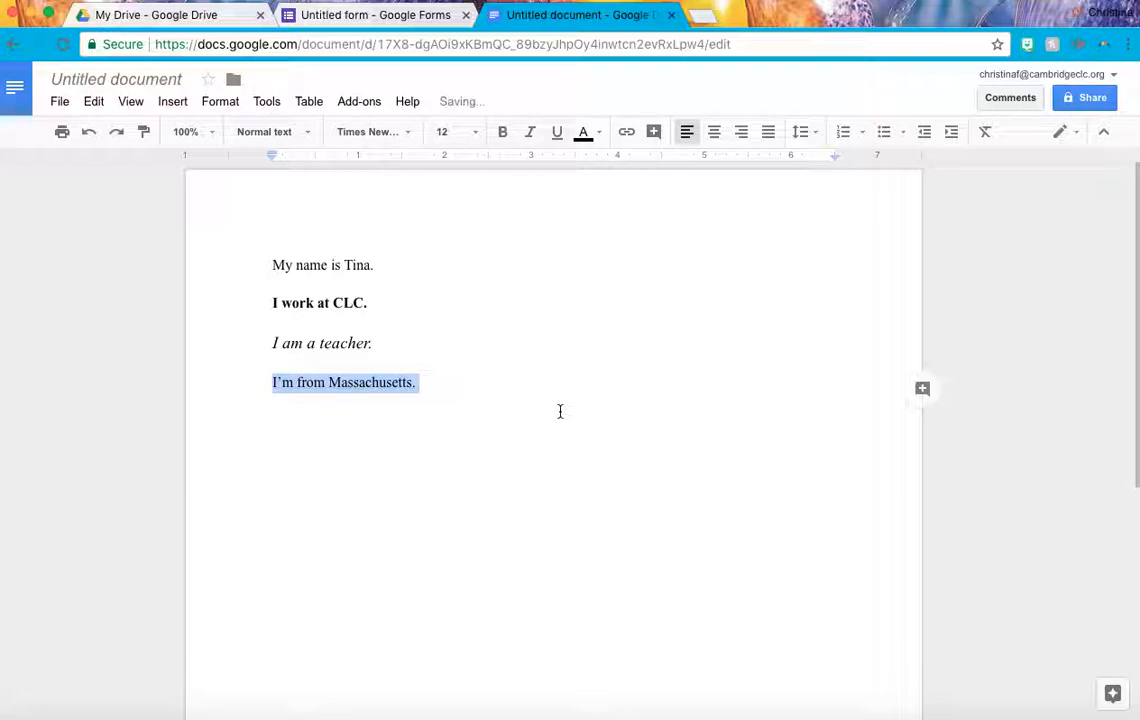
left_click(558, 135)
left_click(508, 384)
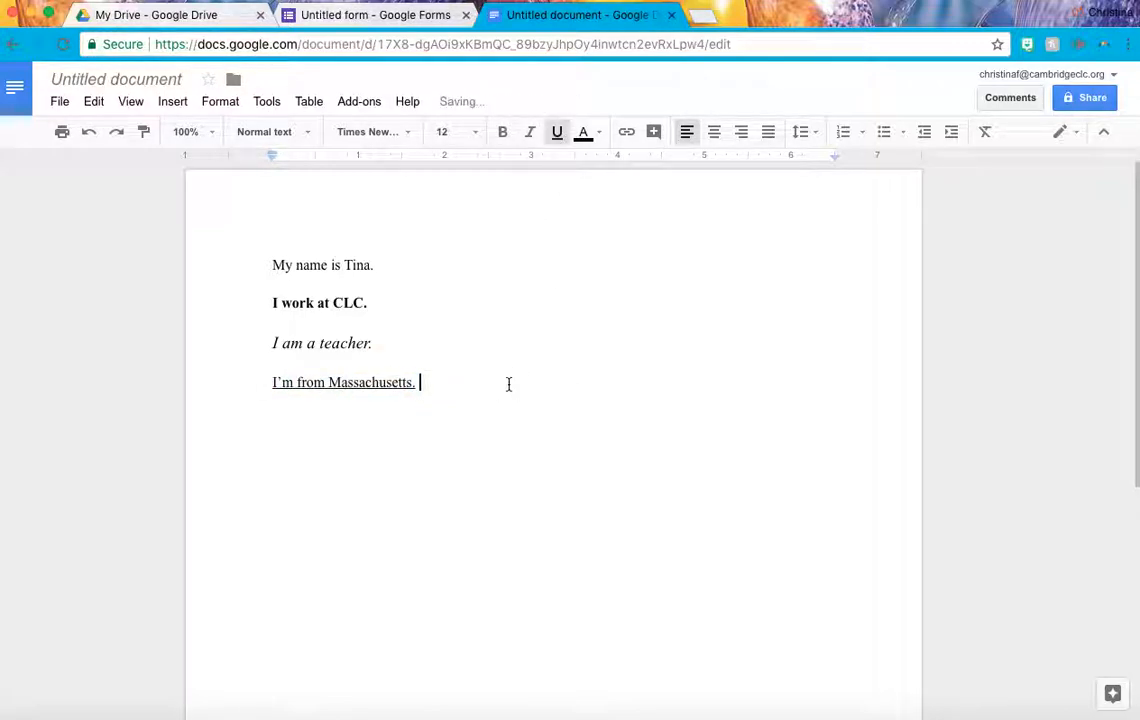